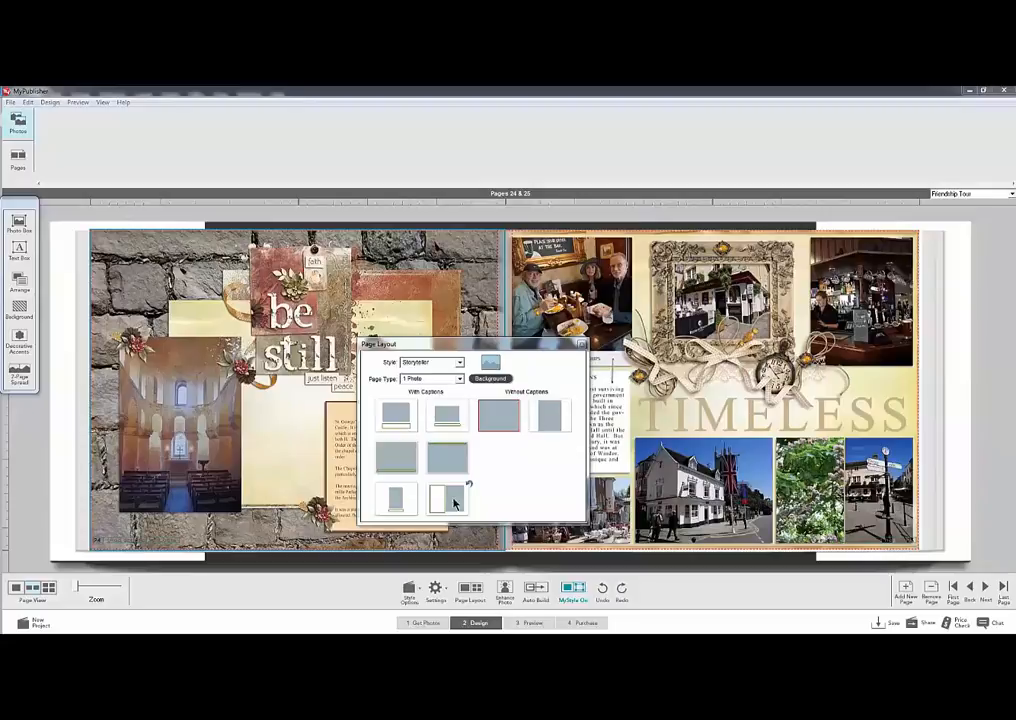
# - Show the Storyteller page layouts for five photos
pyautogui.click(459, 383)
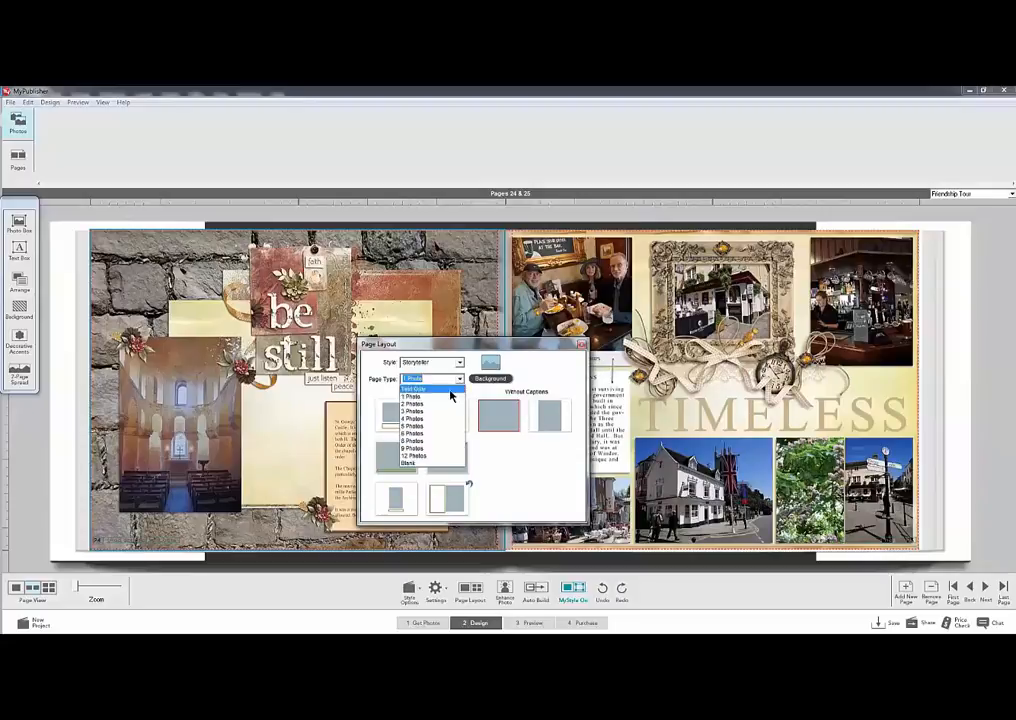
pyautogui.click(431, 424)
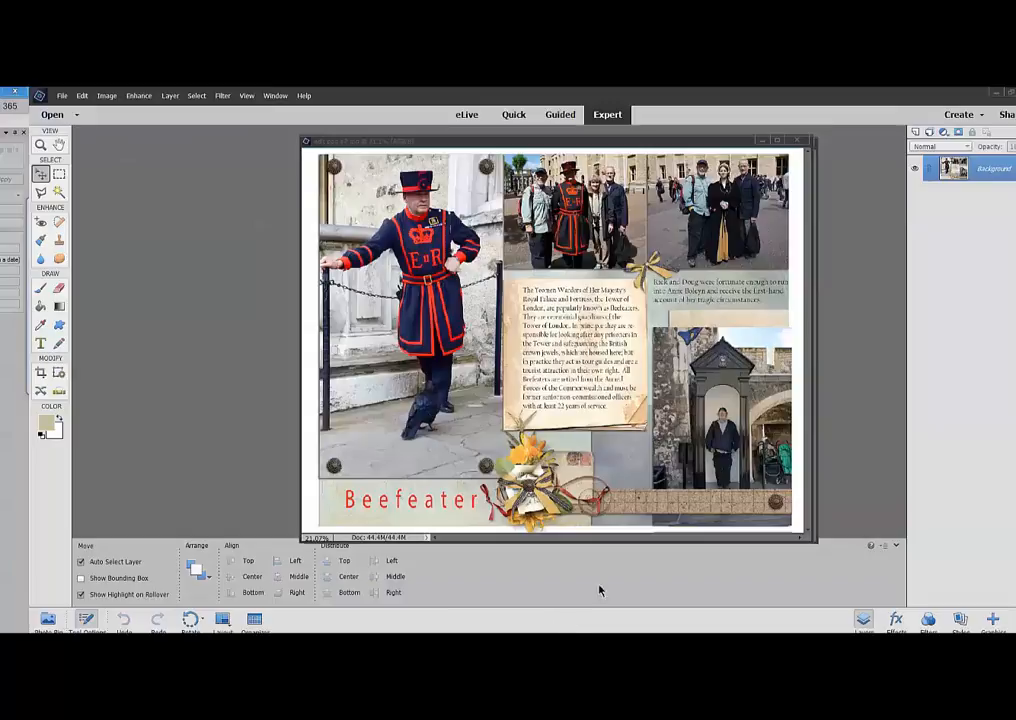
# - In Photoshop Elements, bring the 3Tuns.psd window to the front, minimize edit pag e7.jpg and centre 3Tuns.psd in the workspace
pyautogui.moveTo(664, 143); pyautogui.dragTo(612, 140)
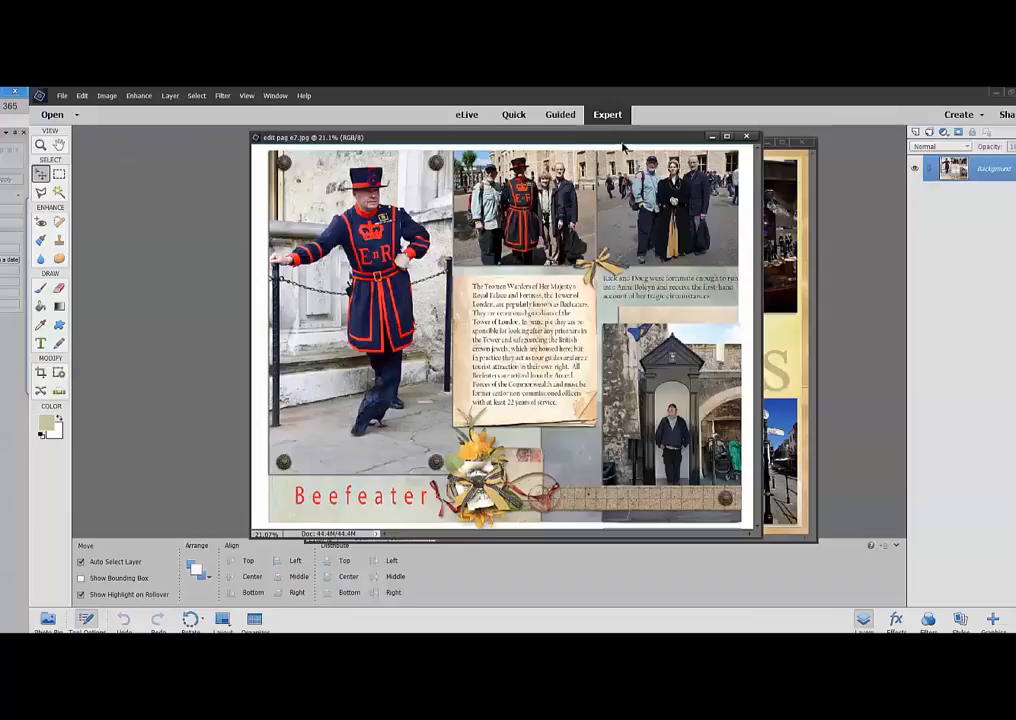
pyautogui.moveTo(632, 139); pyautogui.dragTo(569, 133)
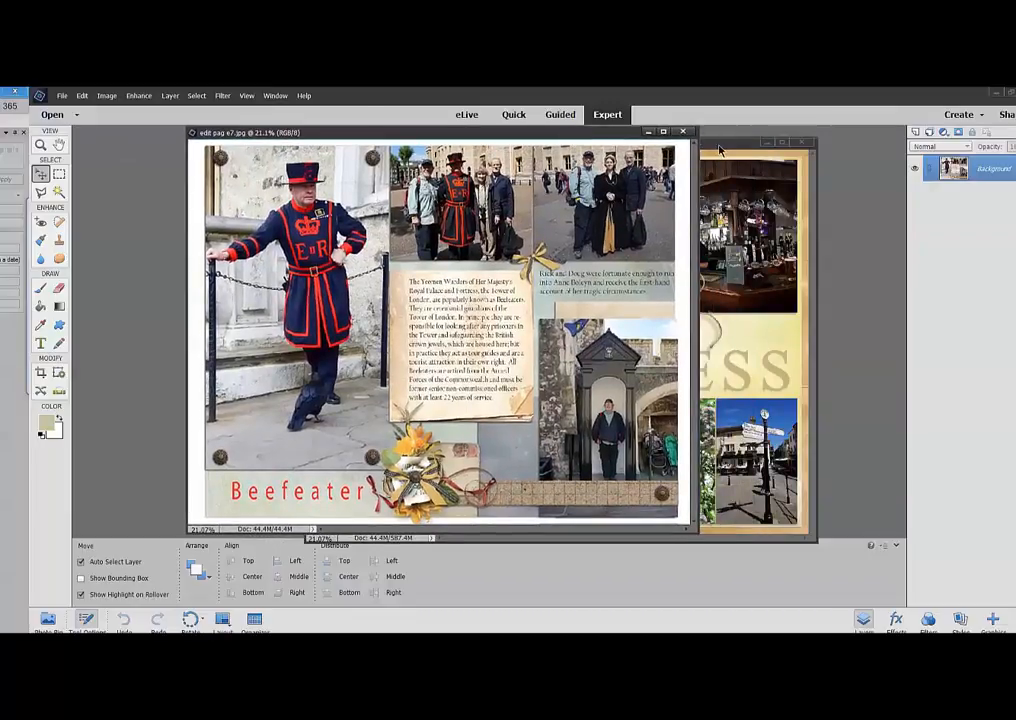
pyautogui.moveTo(719, 150); pyautogui.dragTo(625, 139)
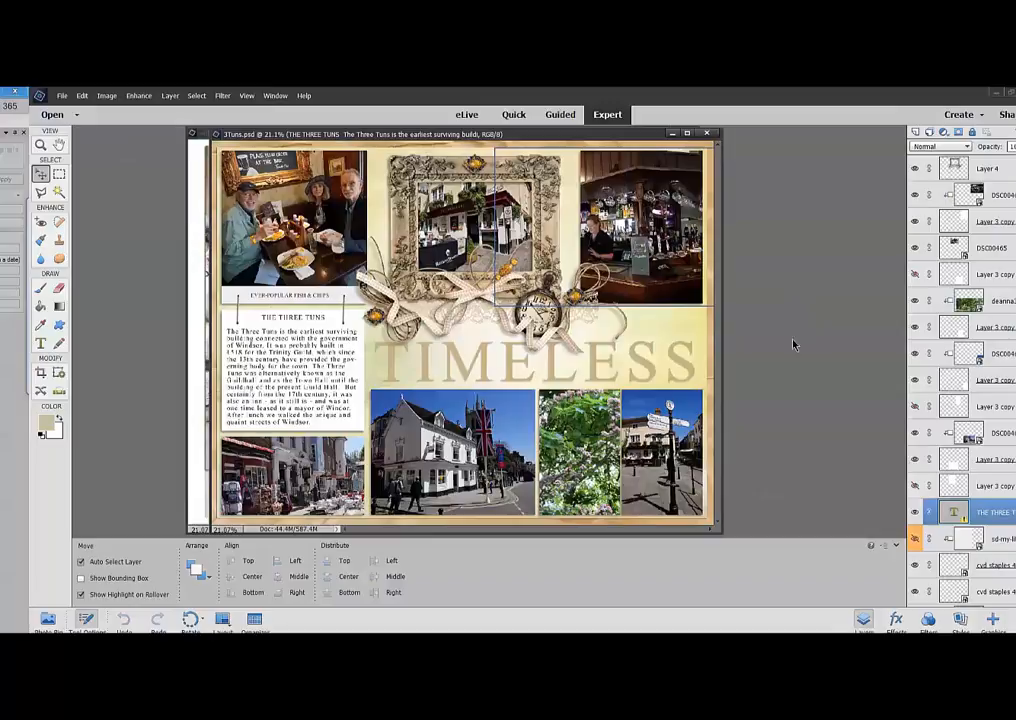
pyautogui.moveTo(610, 137); pyautogui.dragTo(692, 153)
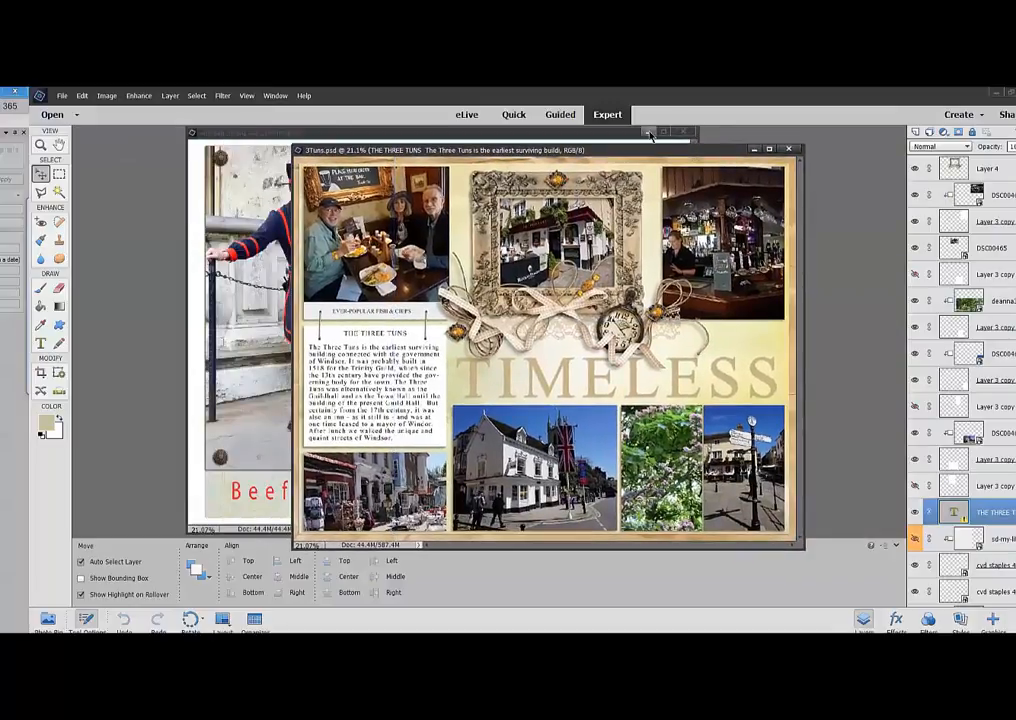
pyautogui.click(650, 134)
pyautogui.moveTo(664, 157); pyautogui.dragTo(605, 144)
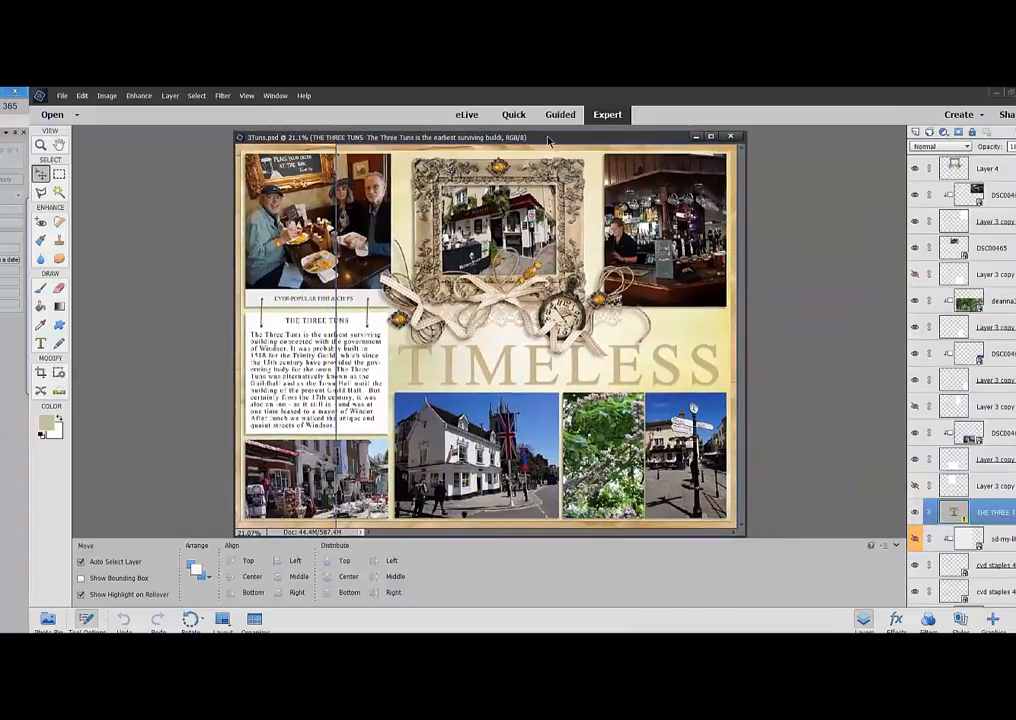
pyautogui.moveTo(548, 140); pyautogui.dragTo(542, 140)
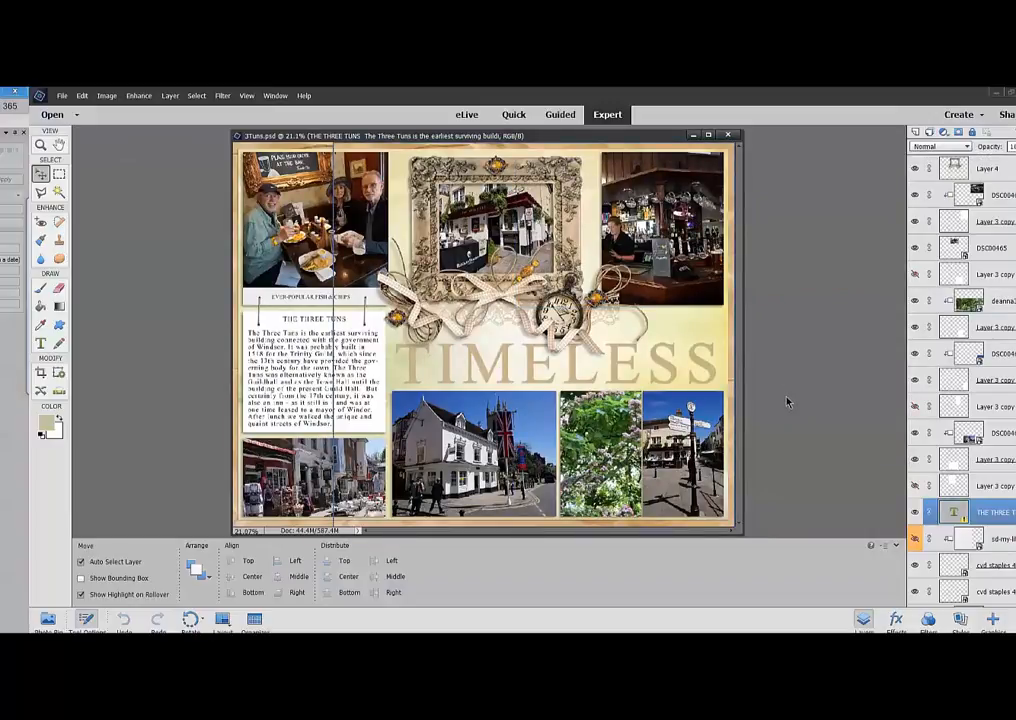
# - Flatten the 3Tuns.psd image into a single background layer, discarding its hidden layers
pyautogui.rightClick(979, 166)
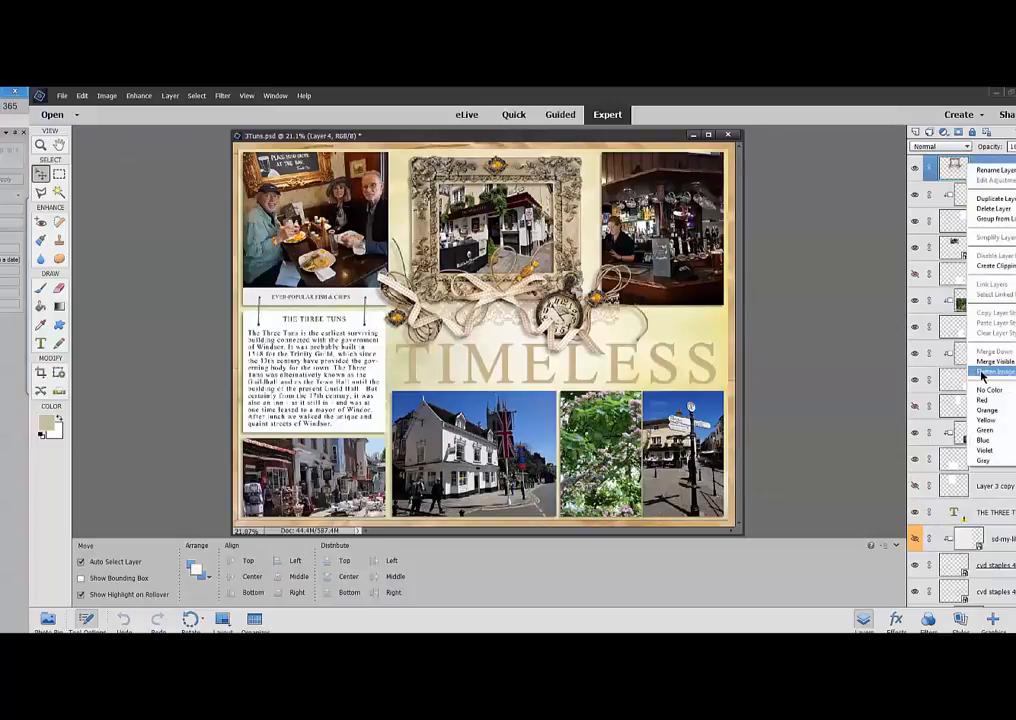
pyautogui.click(981, 372)
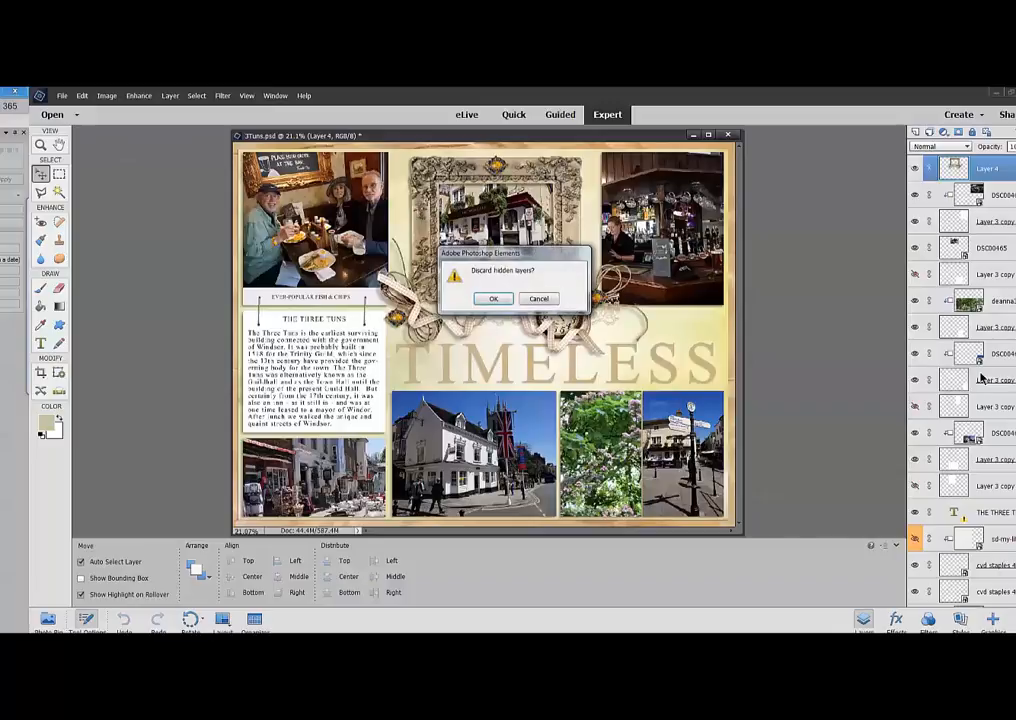
pyautogui.click(493, 299)
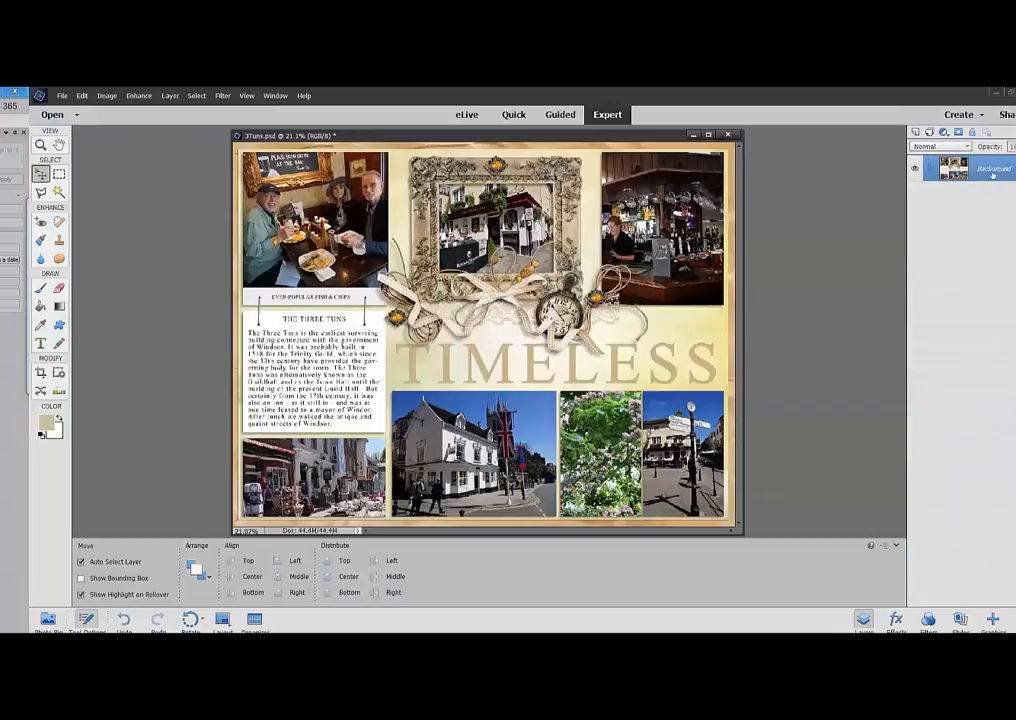
pyautogui.moveTo(636, 140)
pyautogui.mouseDown()
pyautogui.moveTo(687, 150)
pyautogui.moveTo(640, 140)
pyautogui.mouseUp()
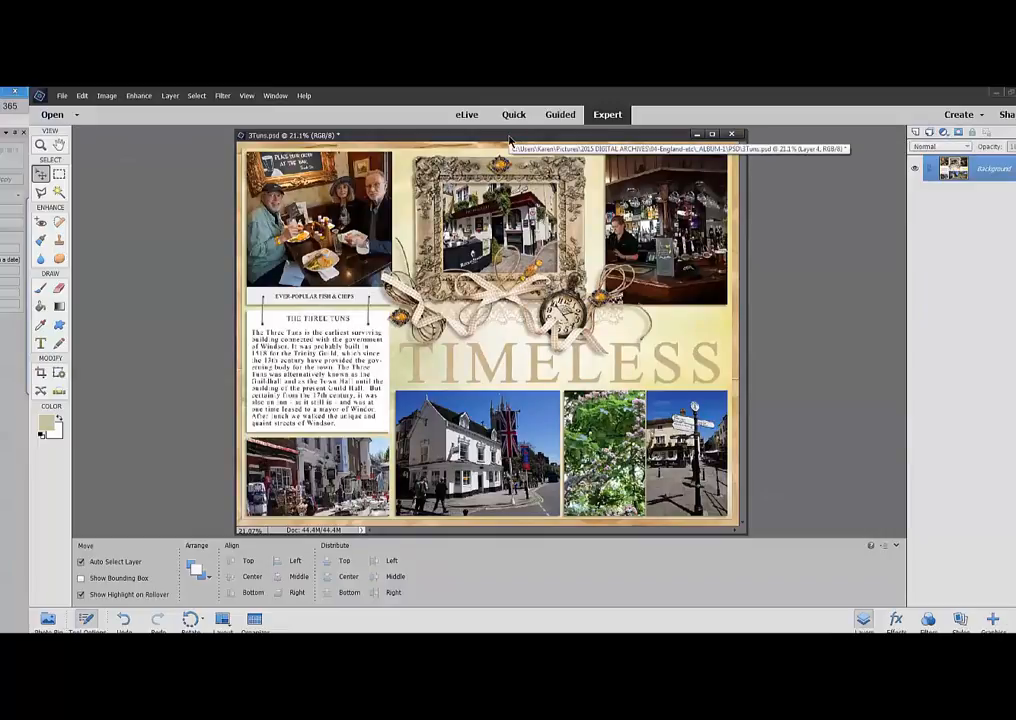
pyautogui.moveTo(509, 137); pyautogui.dragTo(508, 135)
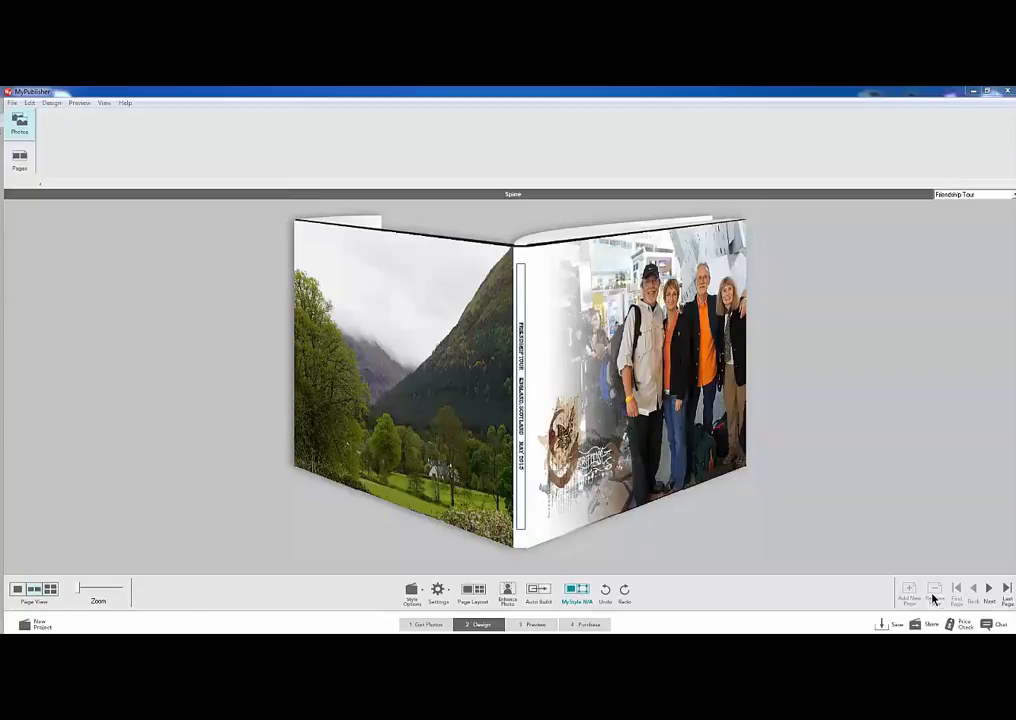
# - Switch to MyPublisher and page through the Friendship Tour book from the spine past the front cover to page 1
pyautogui.click(988, 590)
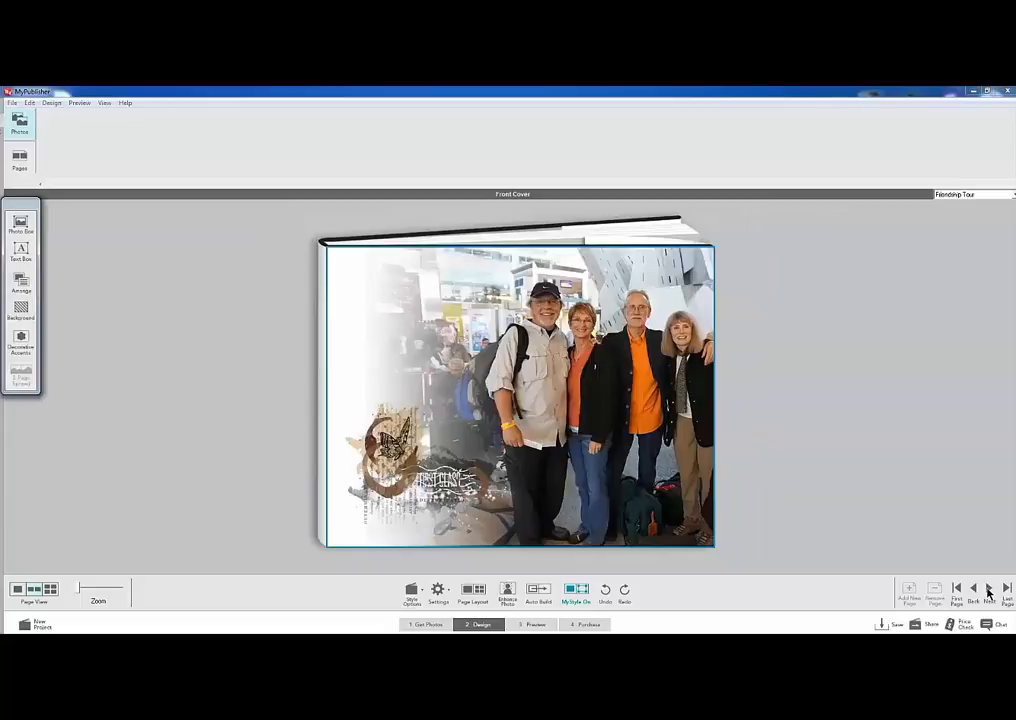
pyautogui.click(988, 590)
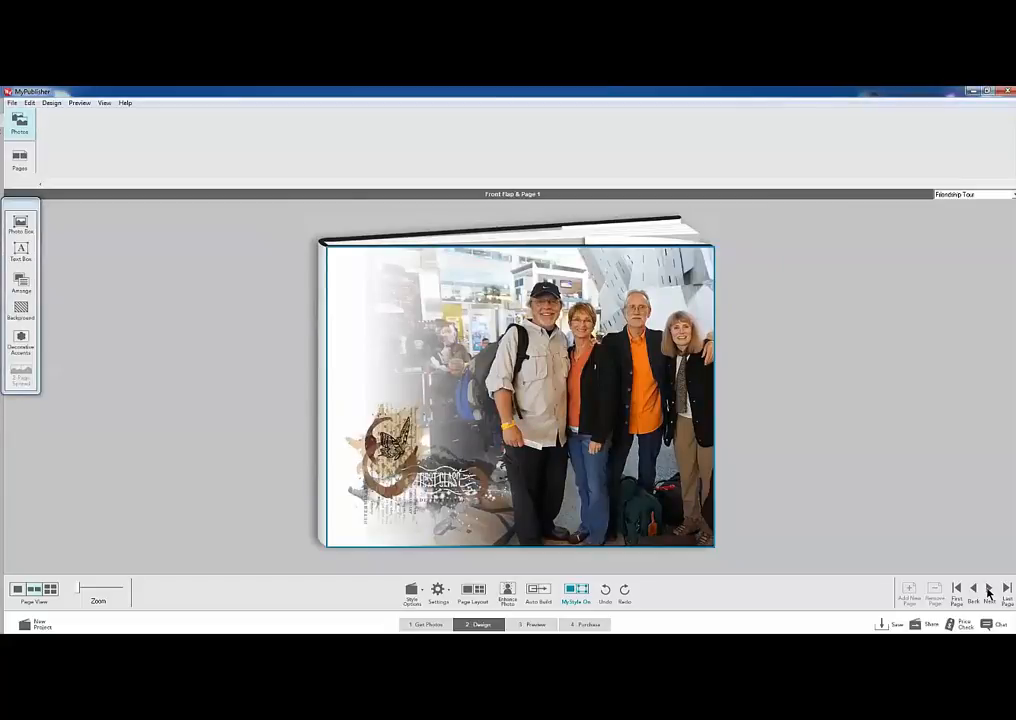
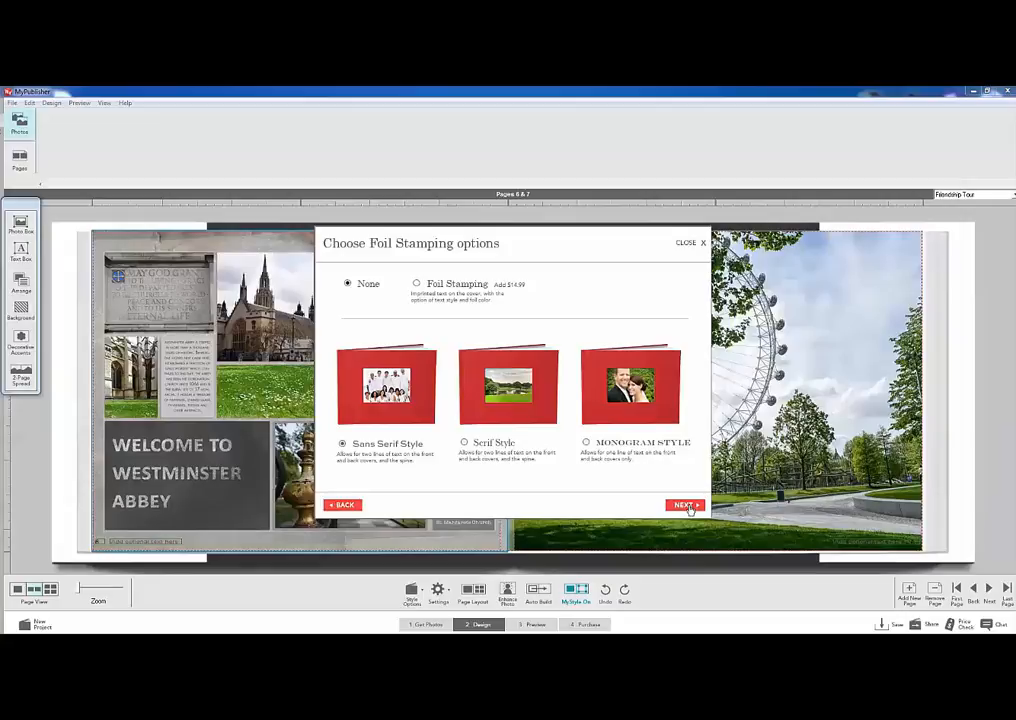
# - Continue the new book's setup with no foil stamping and a black linen cover
pyautogui.click(686, 505)
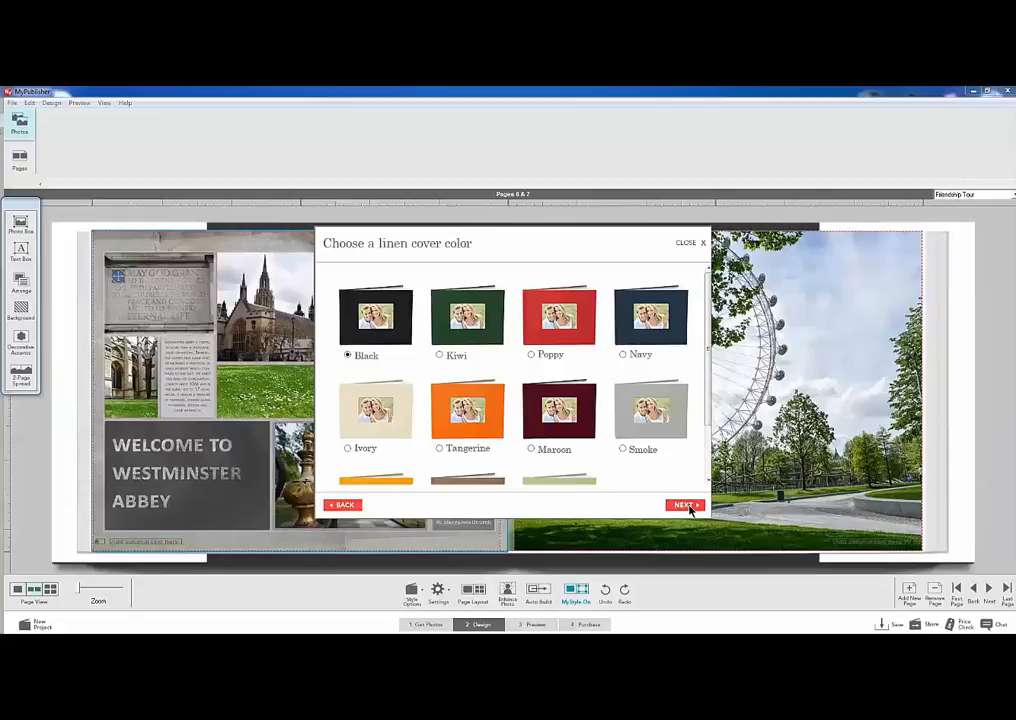
pyautogui.click(686, 505)
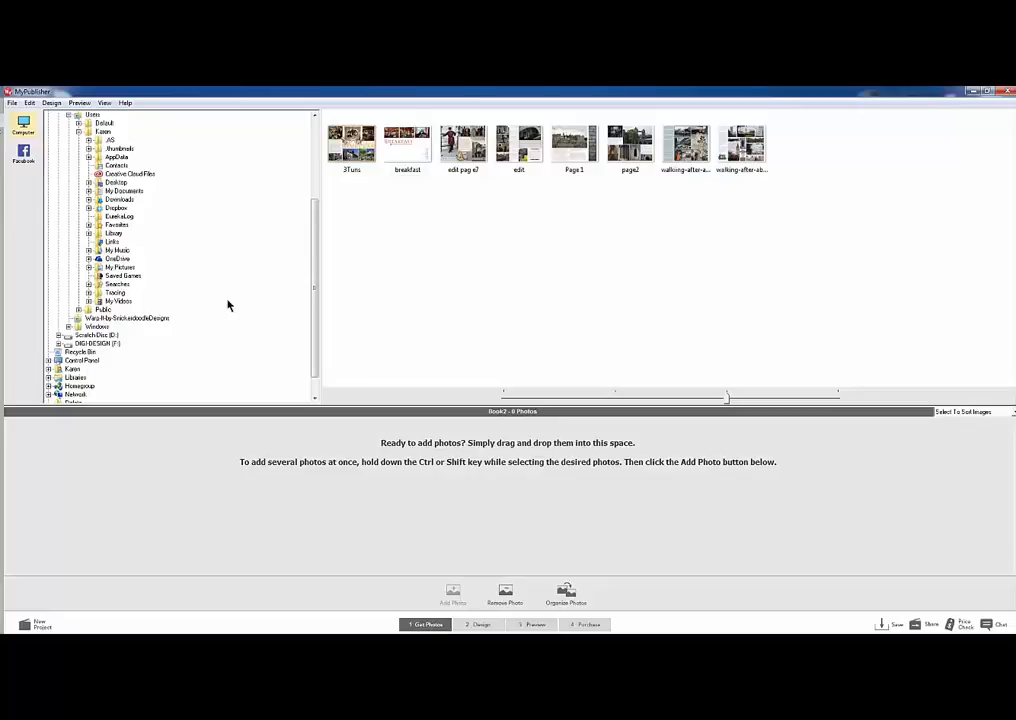
# - Browse the computer's folder tree and open the London folder on the Desktop as the photo source
pyautogui.moveTo(318, 236); pyautogui.dragTo(318, 129)
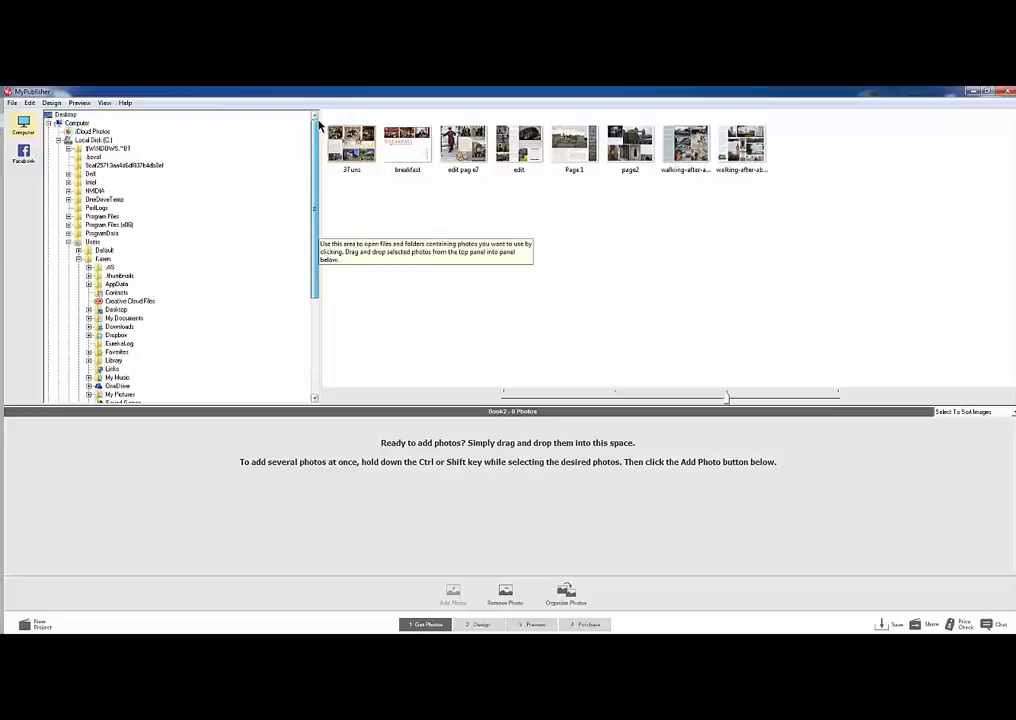
pyautogui.click(59, 140)
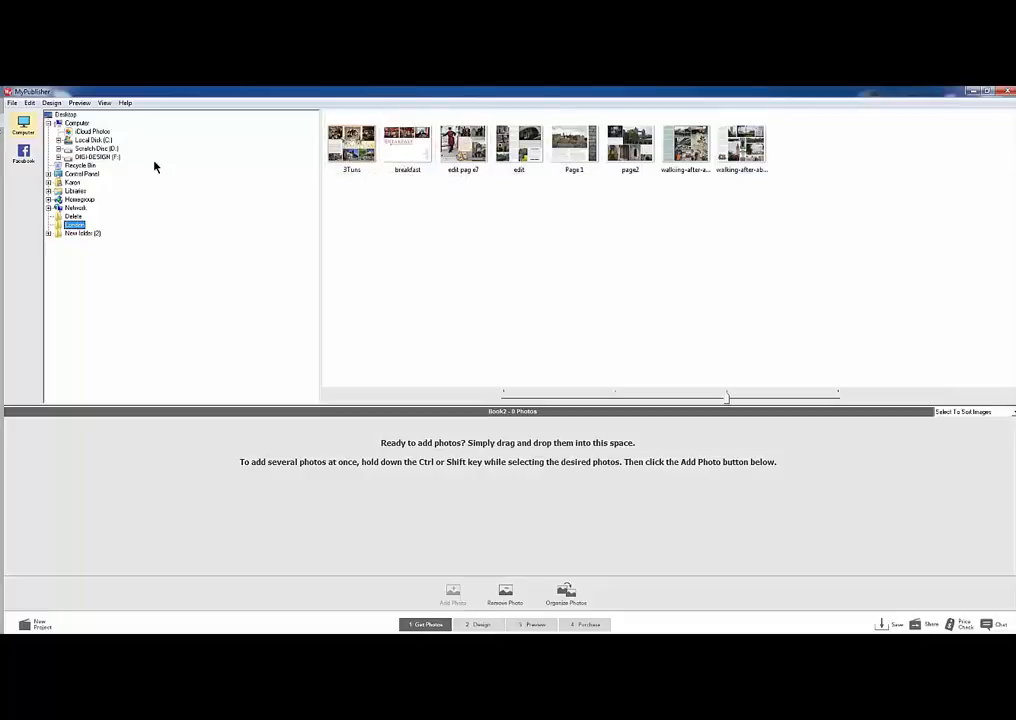
pyautogui.click(59, 141)
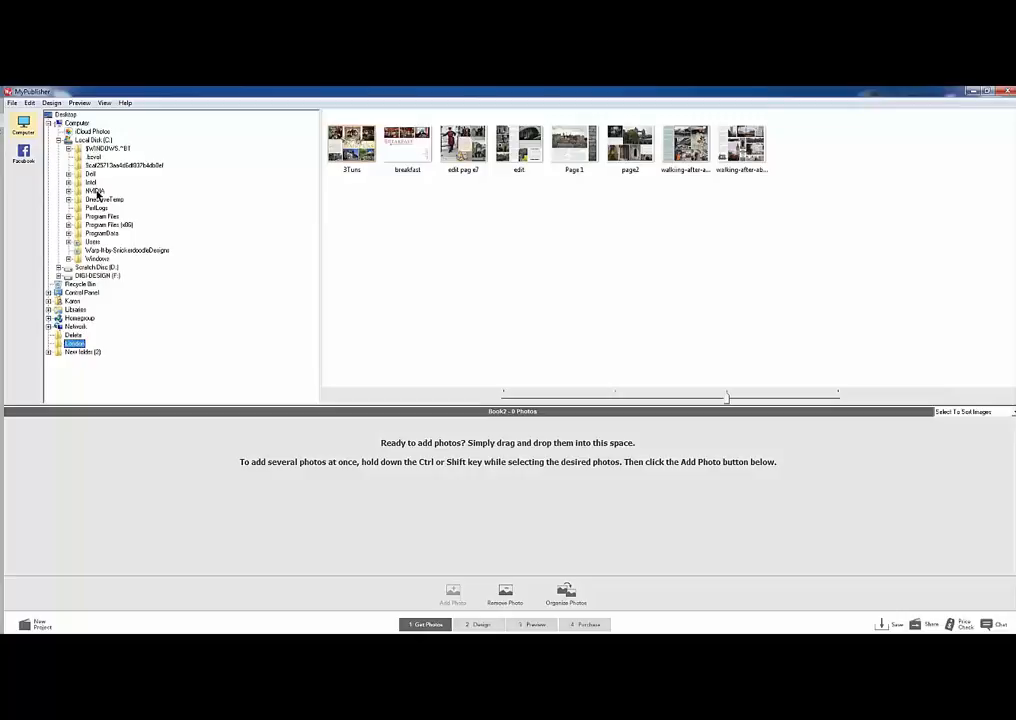
pyautogui.click(68, 242)
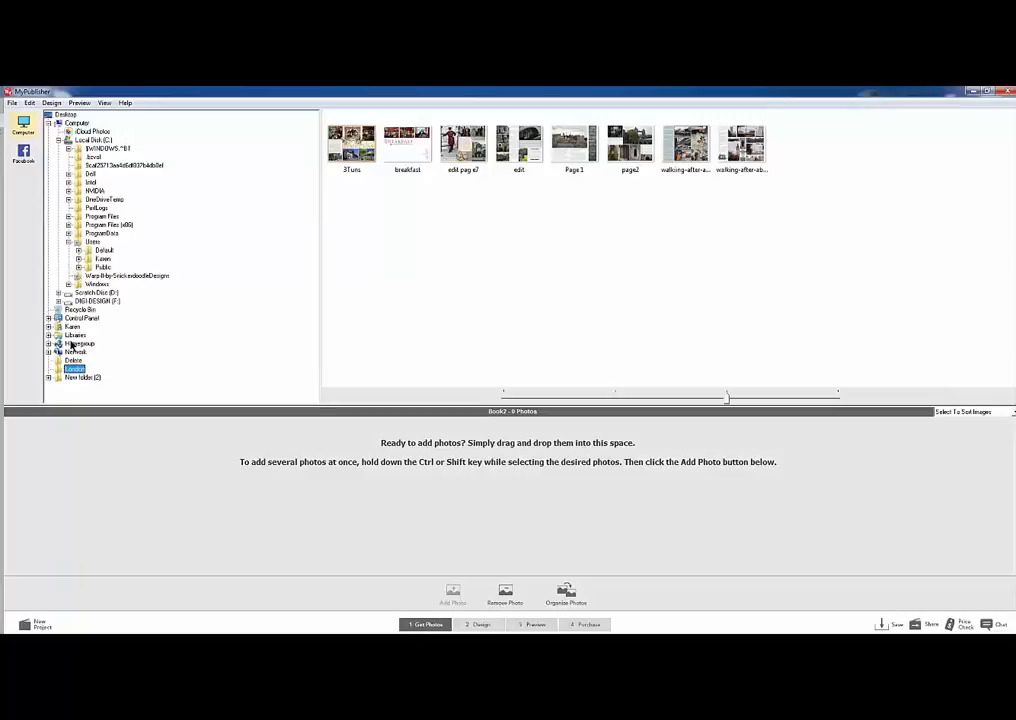
pyautogui.click(63, 114)
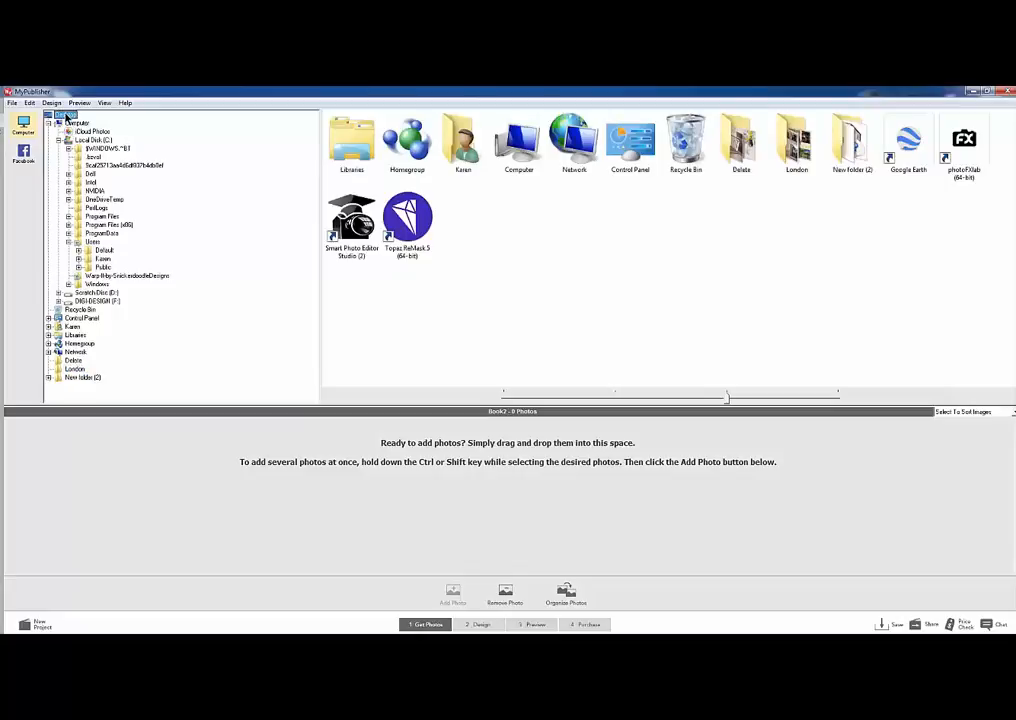
pyautogui.doubleClick(797, 145)
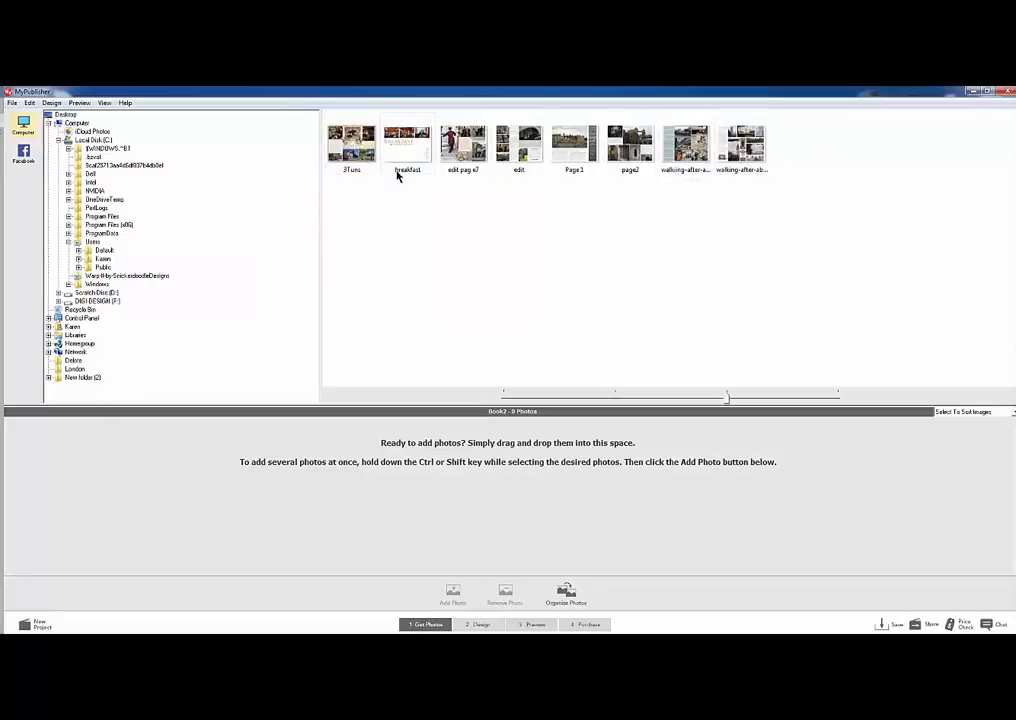
# - Add all the page images in the London folder, from 3Tuns through walking-after-abbey, to the book's photos
pyautogui.click(362, 150)
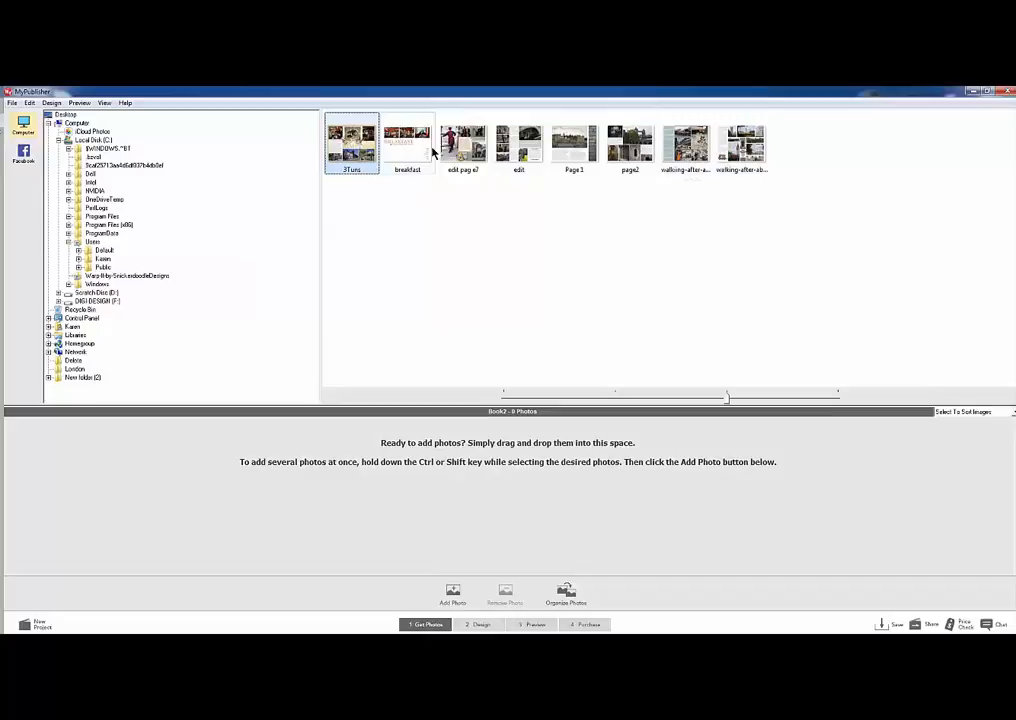
pyautogui.click(752, 155)
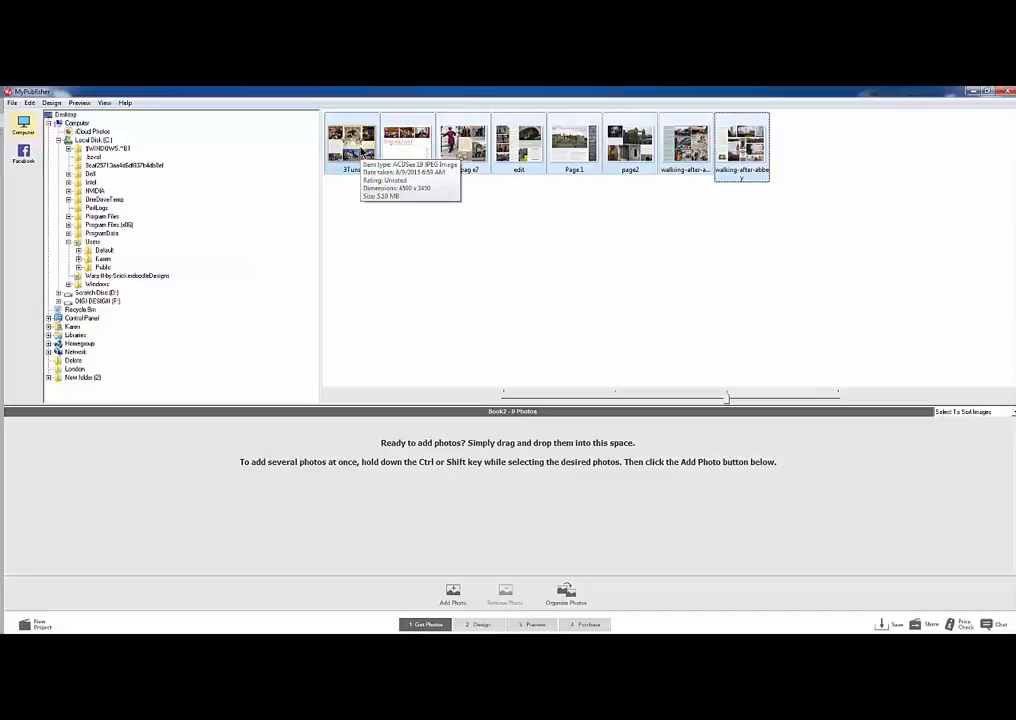
pyautogui.moveTo(364, 152); pyautogui.dragTo(153, 490)
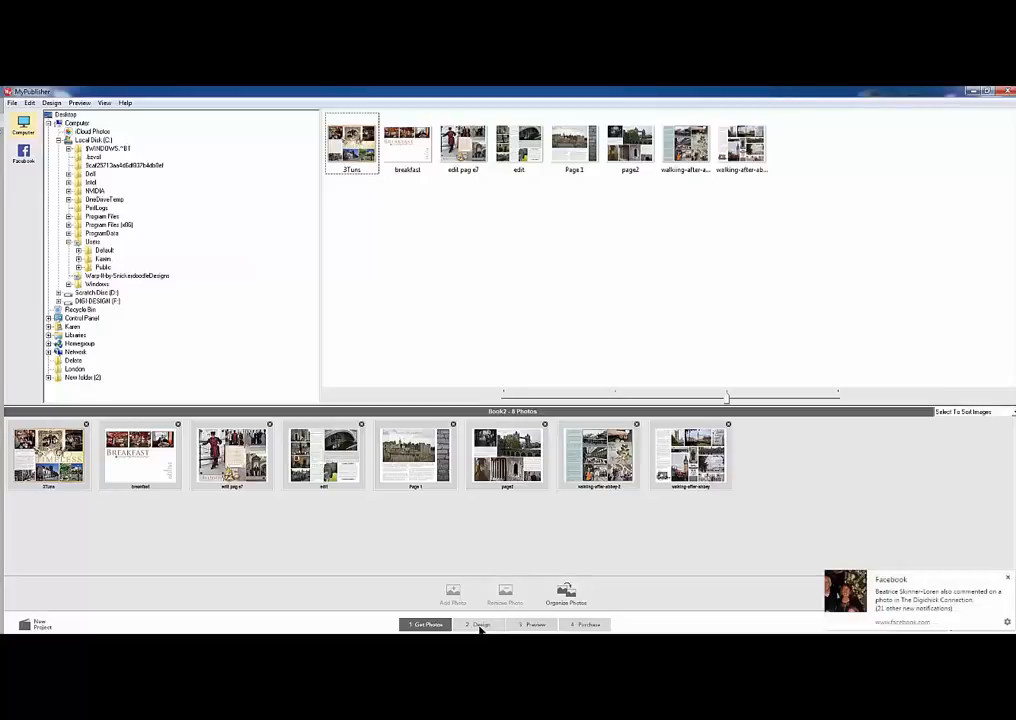
# - Go to the design stage, dismiss the cover hint and advance from the picture window cover to page 1
pyautogui.click(481, 625)
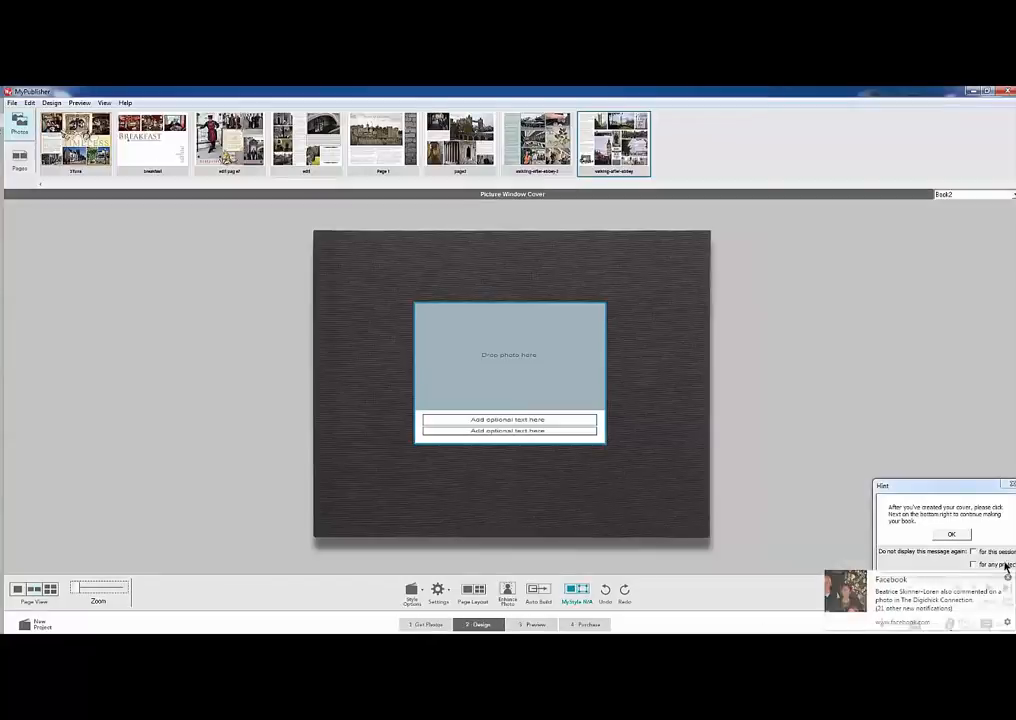
pyautogui.click(1010, 484)
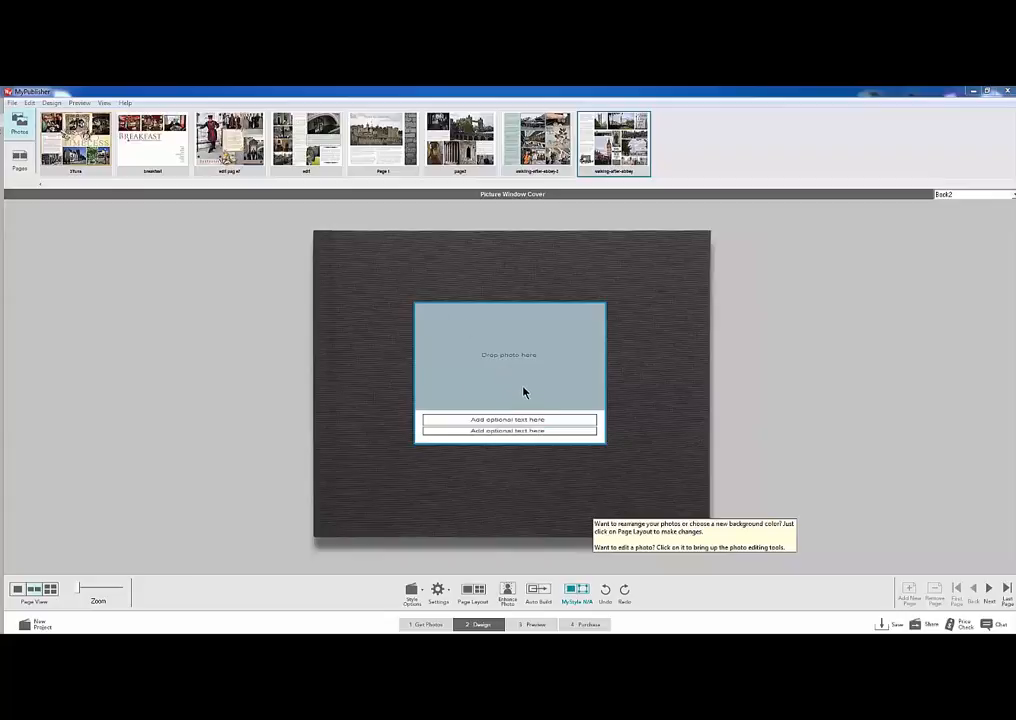
pyautogui.click(989, 590)
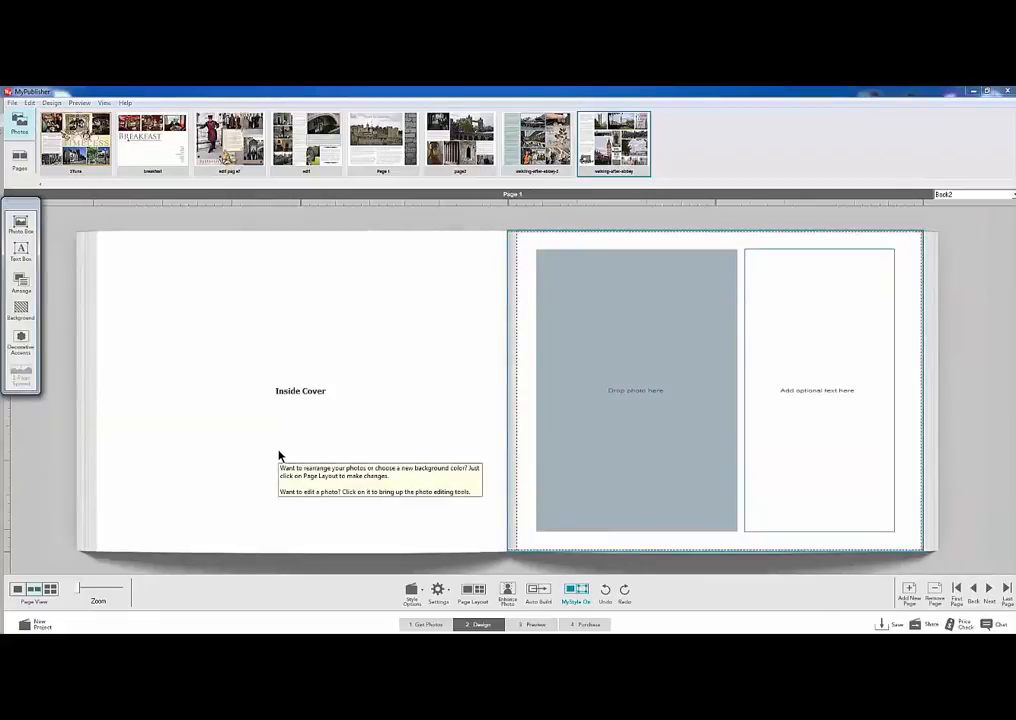
# - Examine the photo box and the text box in page 1's default layout
pyautogui.click(583, 438)
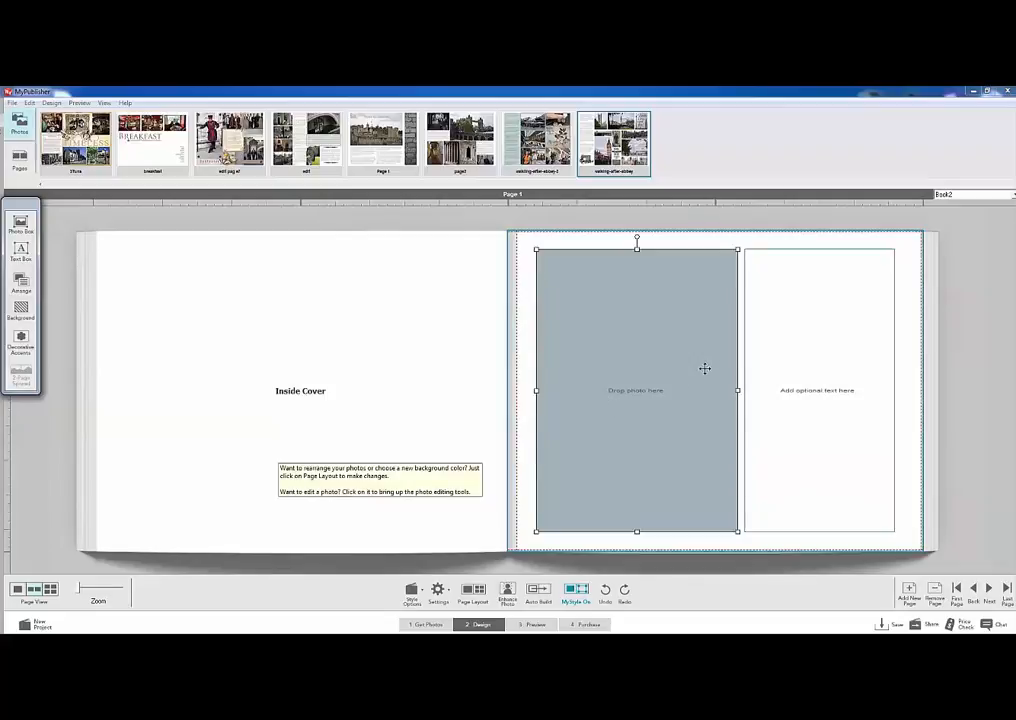
pyautogui.click(800, 359)
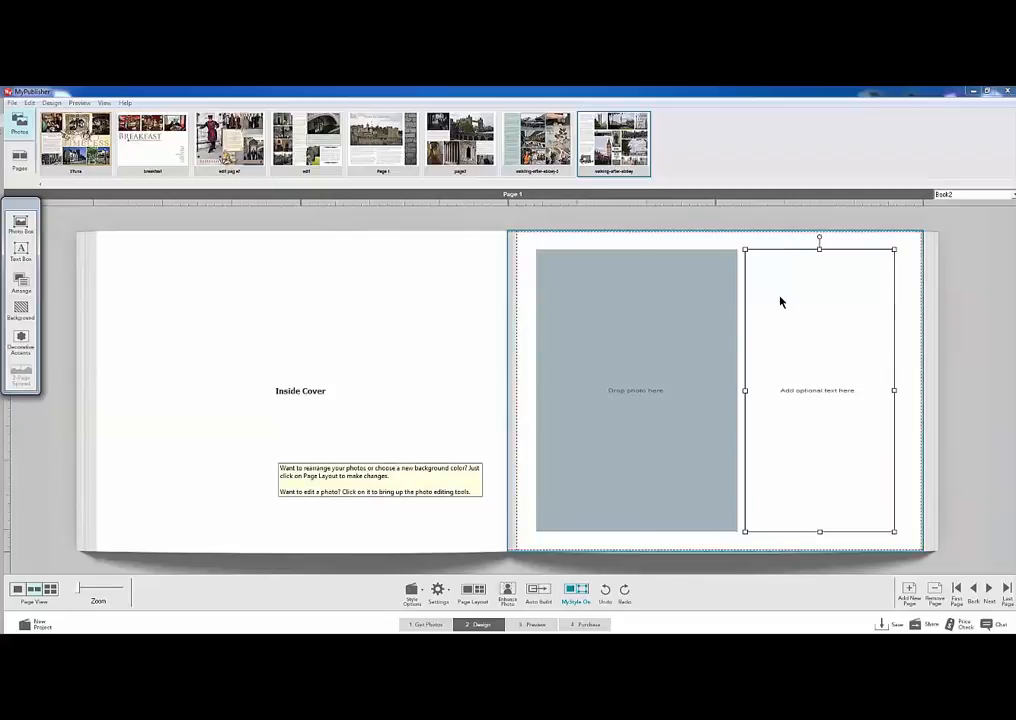
pyautogui.click(694, 302)
pyautogui.click(762, 318)
pyautogui.click(702, 325)
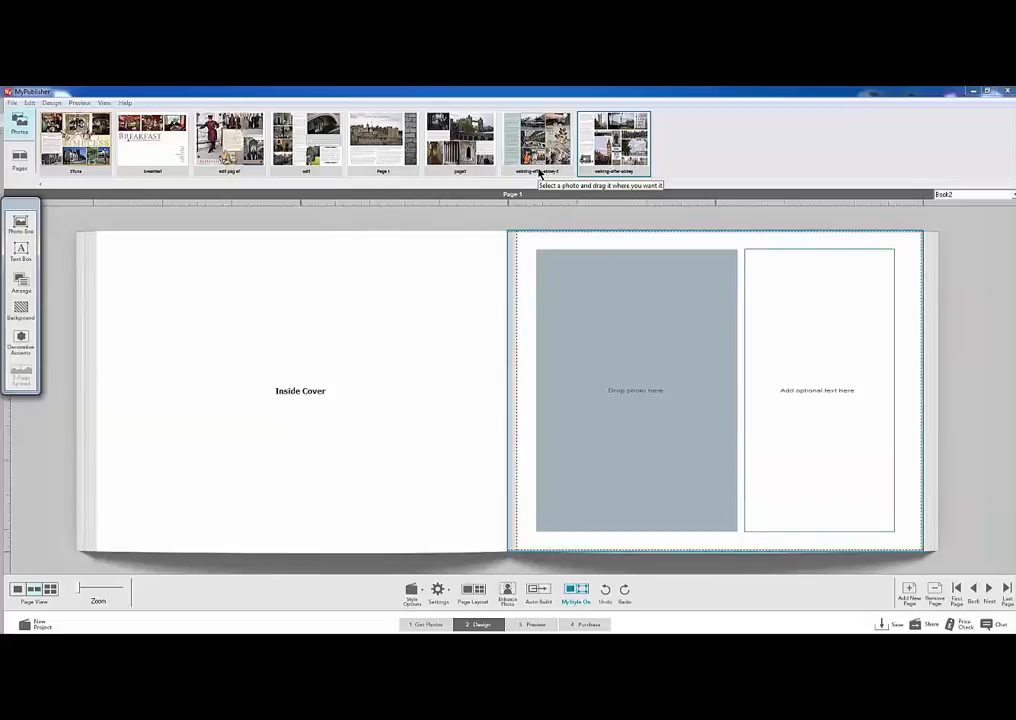
# - Set page 1 to the Storyteller 1 Photo layout without captions whose photo box fills the whole page
pyautogui.click(475, 600)
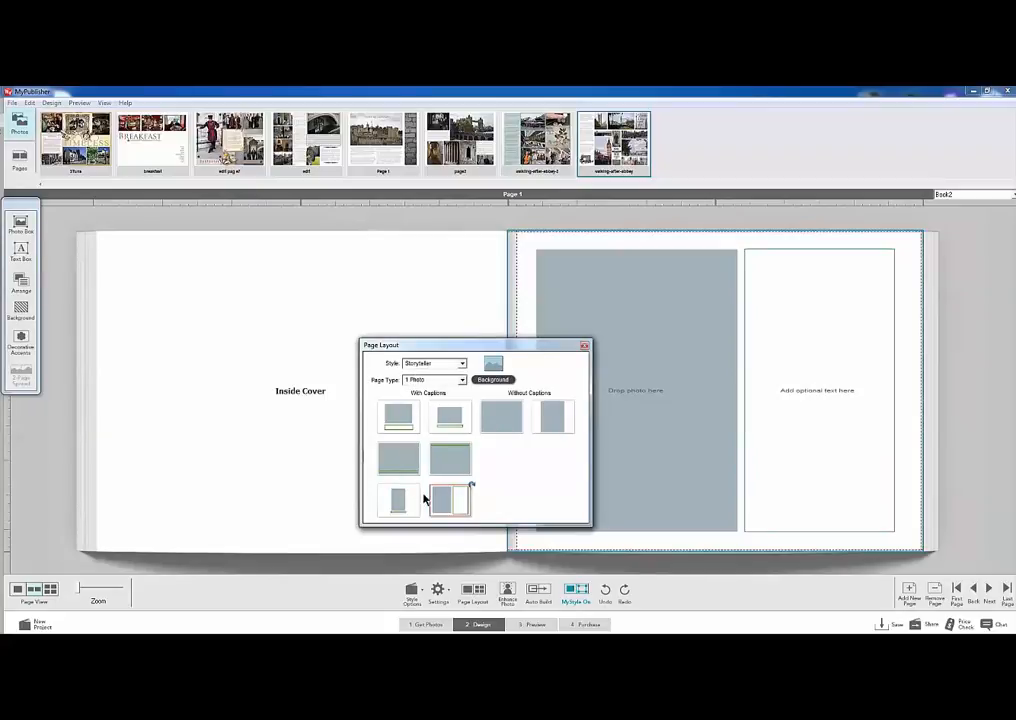
pyautogui.click(463, 382)
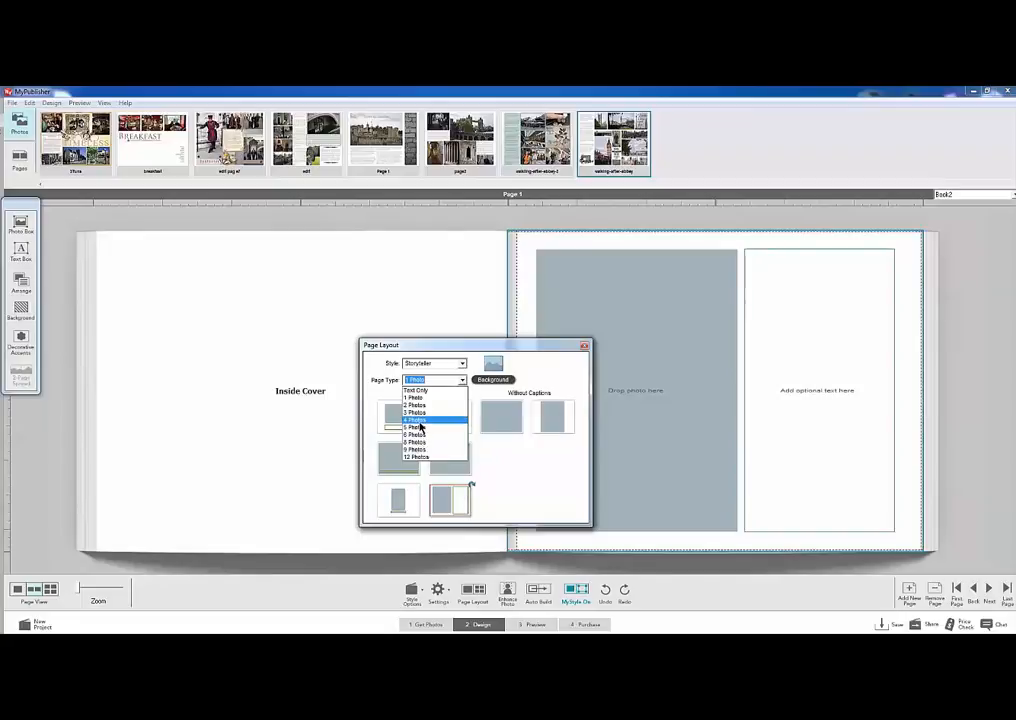
pyautogui.click(419, 421)
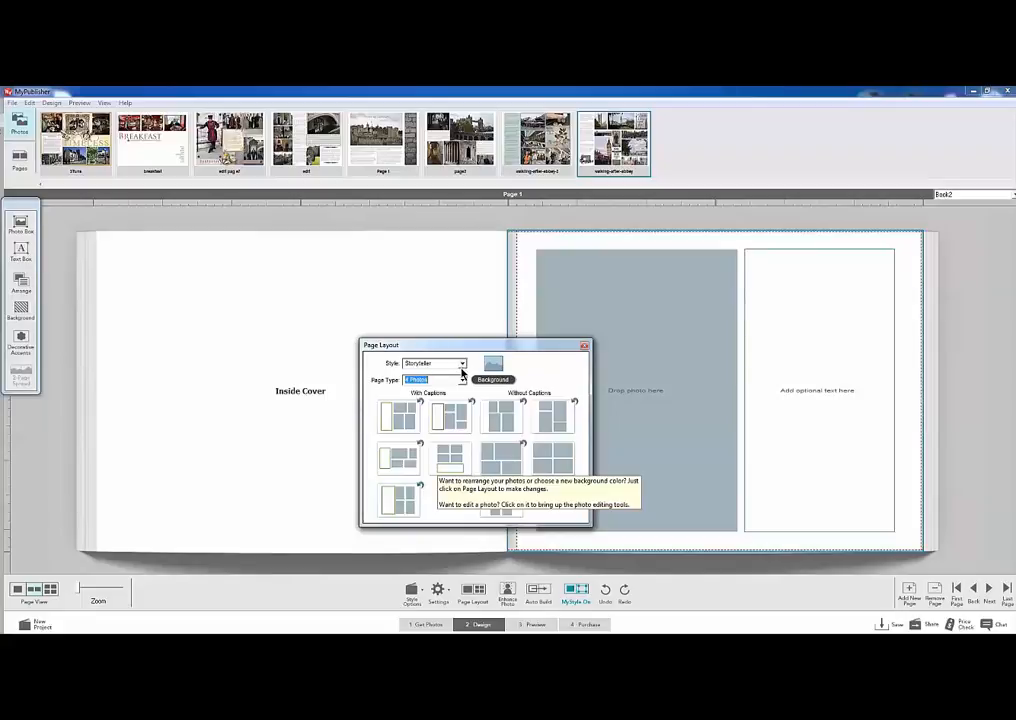
pyautogui.click(462, 380)
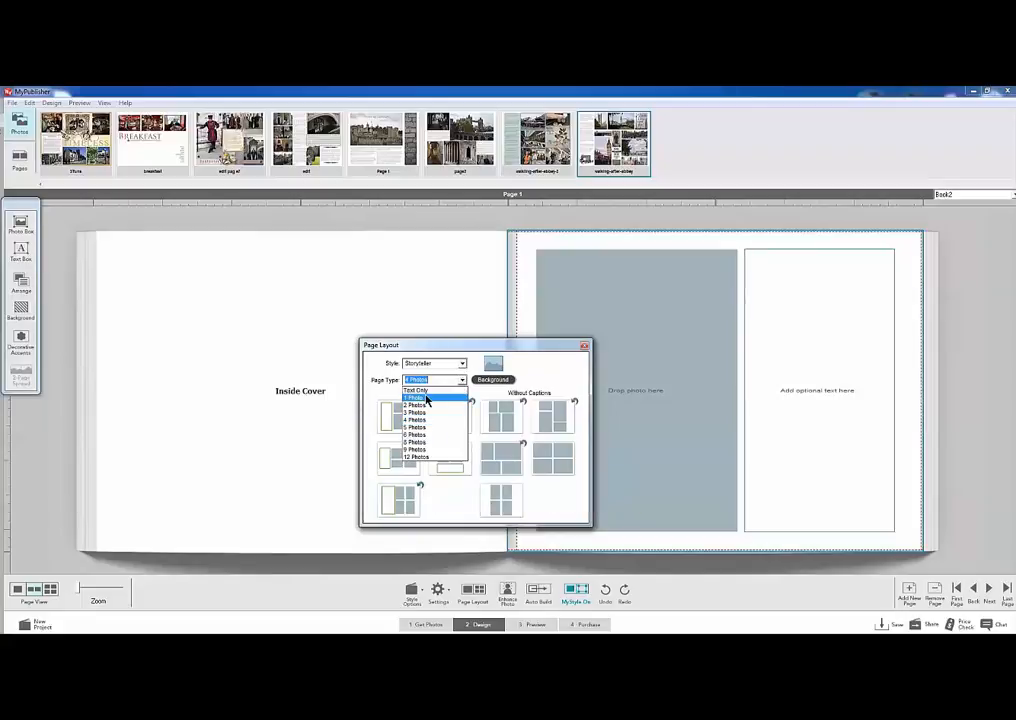
pyautogui.click(417, 398)
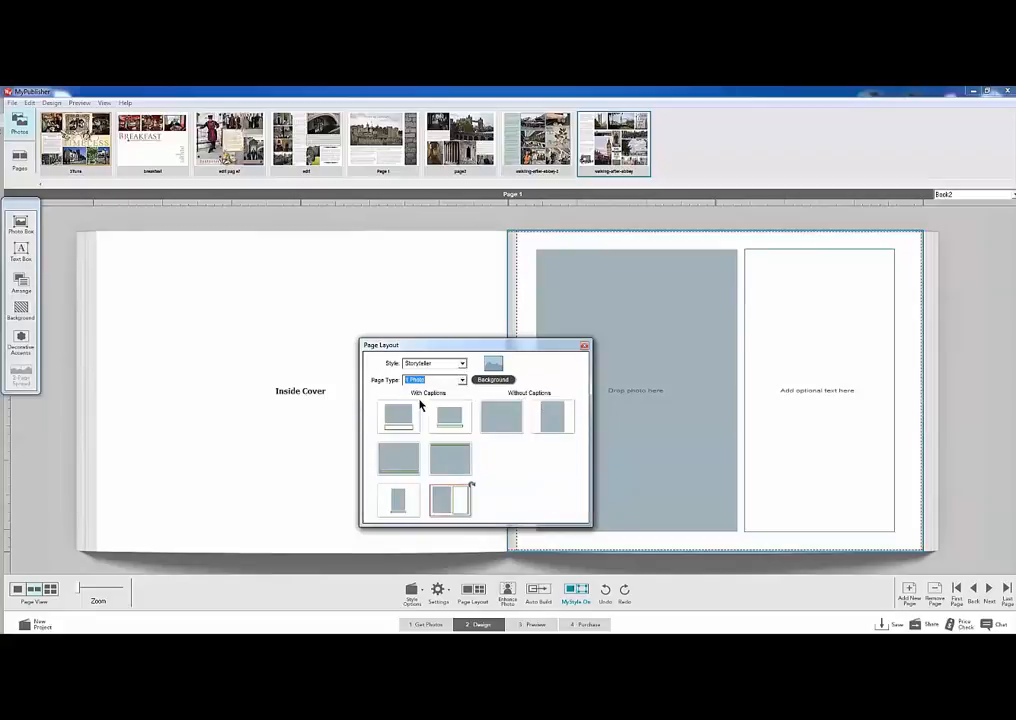
pyautogui.click(502, 421)
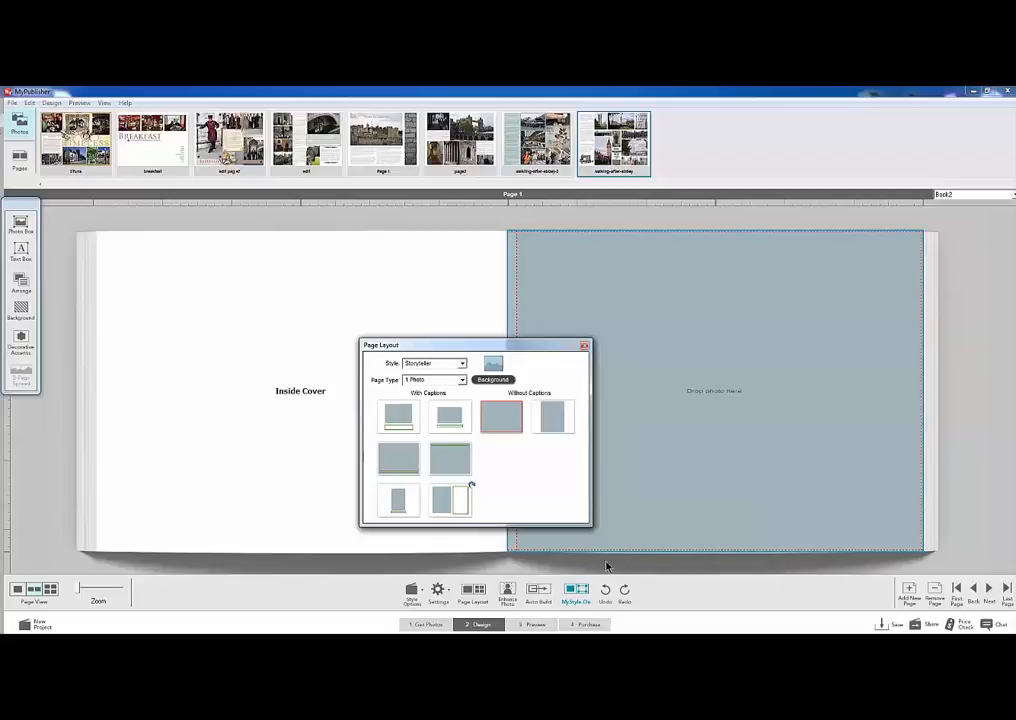
pyautogui.click(584, 345)
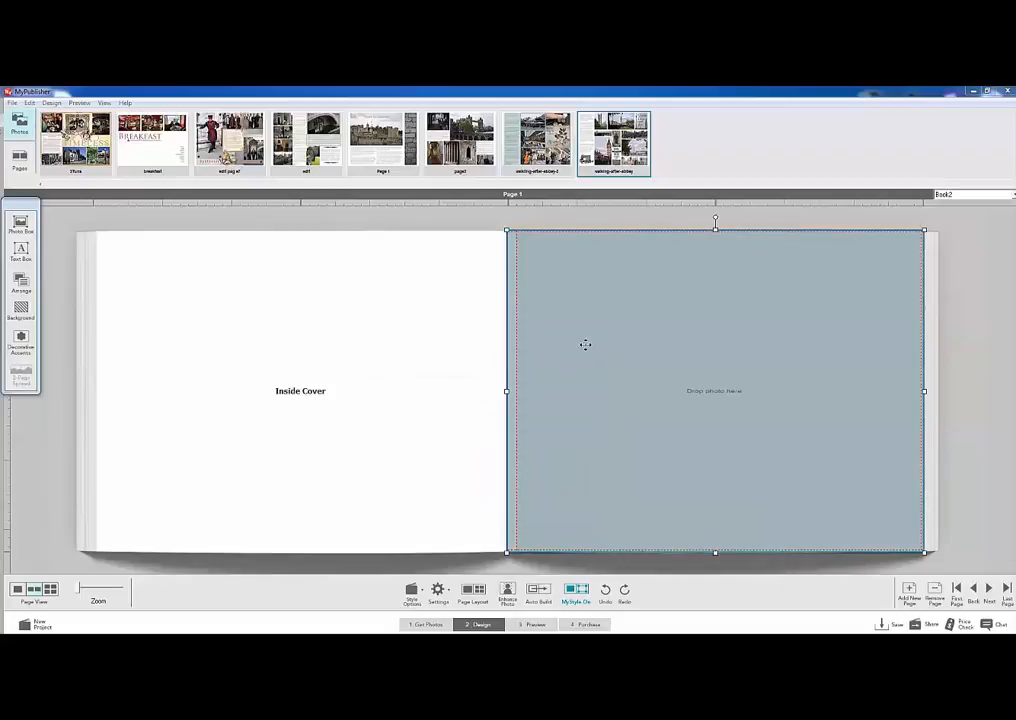
pyautogui.click(437, 409)
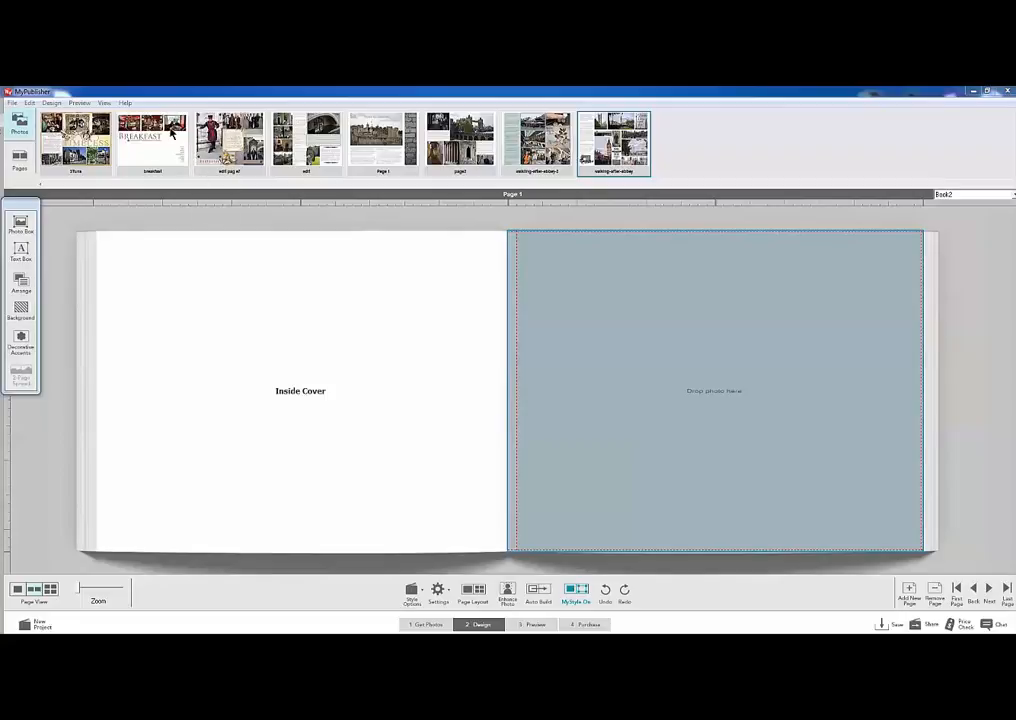
# - Try the breakfast image on page 1 and return it to the unused photos
pyautogui.moveTo(168, 132); pyautogui.dragTo(654, 377)
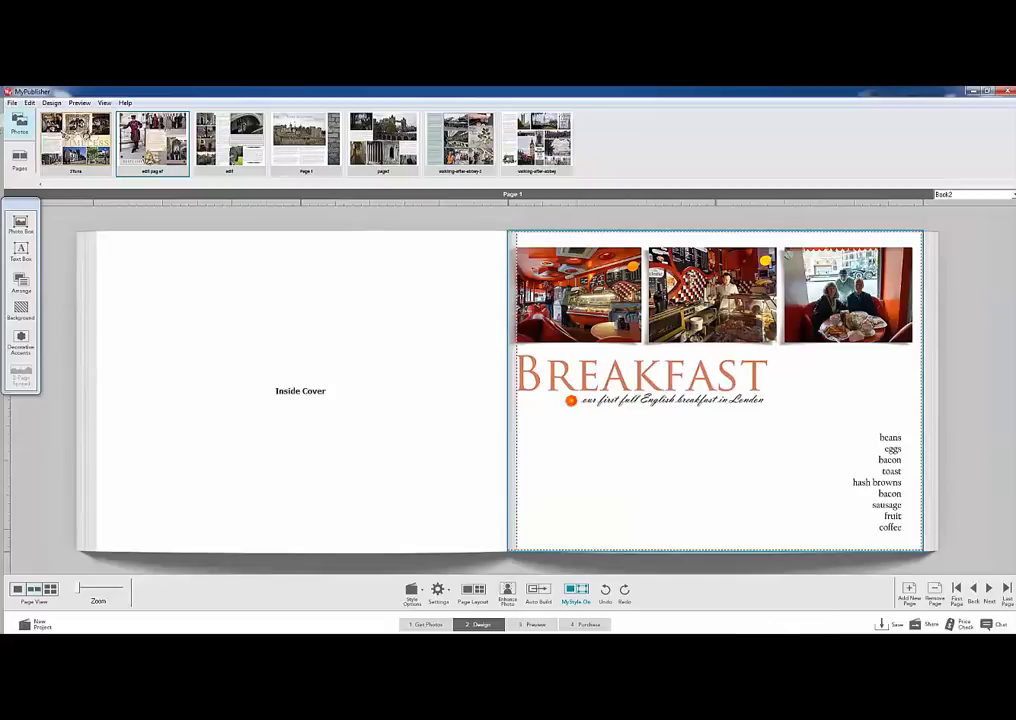
pyautogui.click(617, 363)
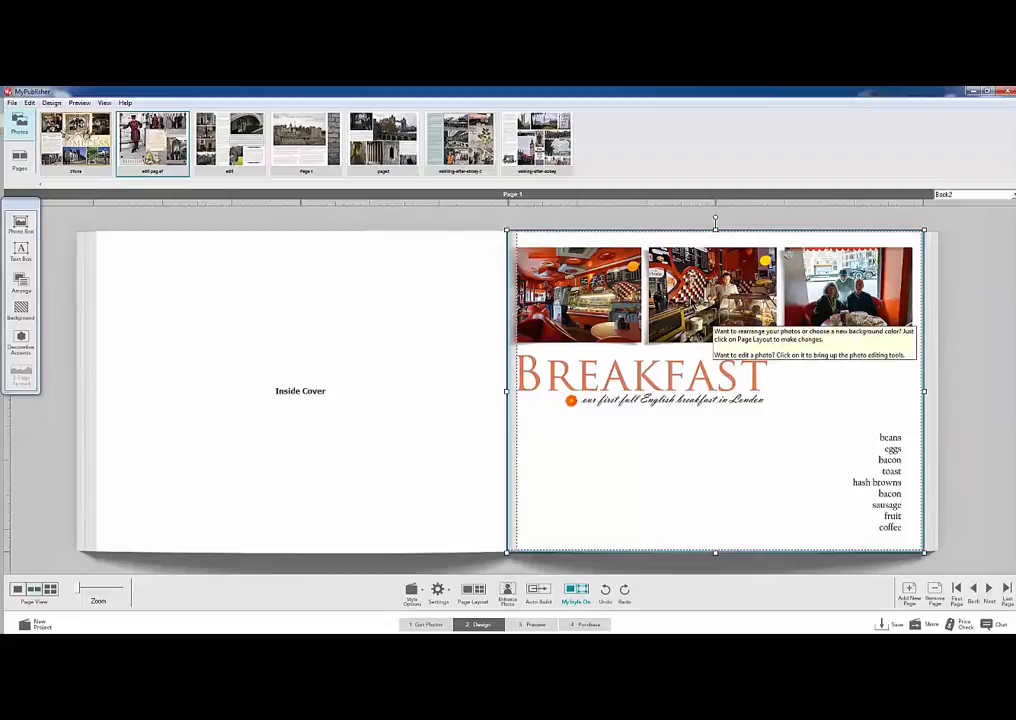
pyautogui.moveTo(690, 300); pyautogui.dragTo(650, 146)
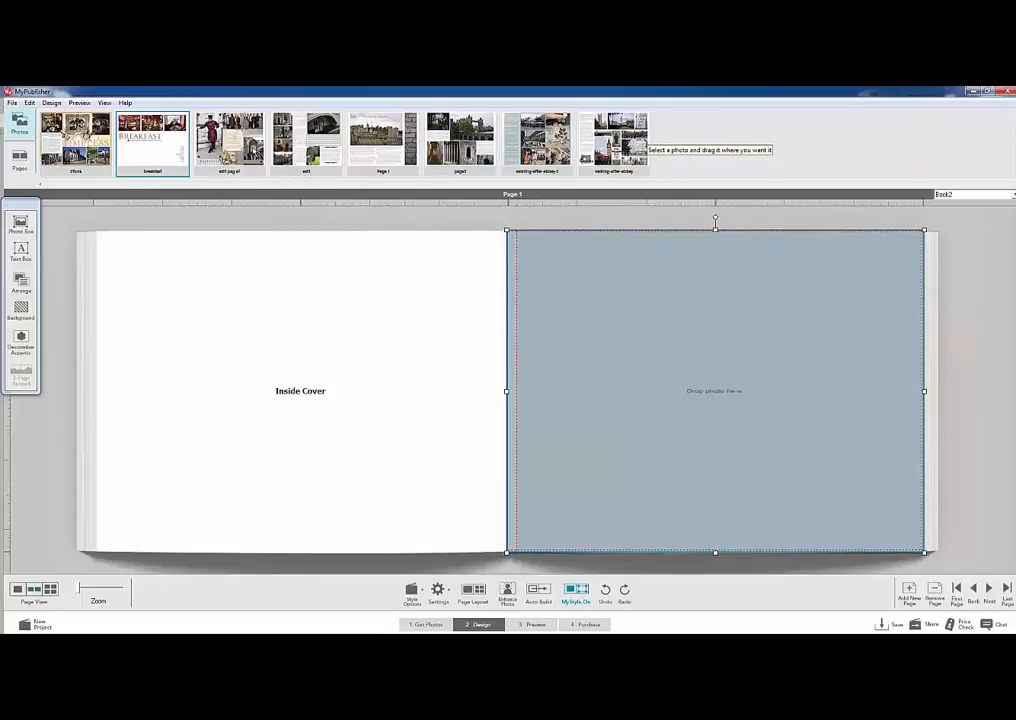
# - Fill page 1 with the Beefeater page image
pyautogui.moveTo(230, 140); pyautogui.dragTo(717, 424)
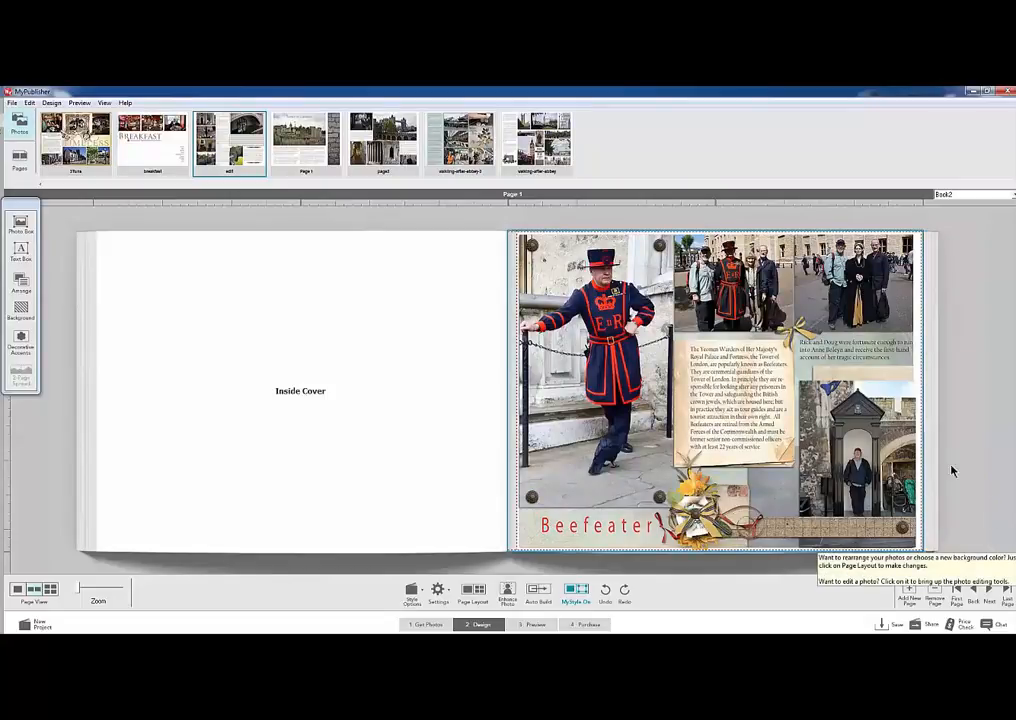
pyautogui.click(590, 537)
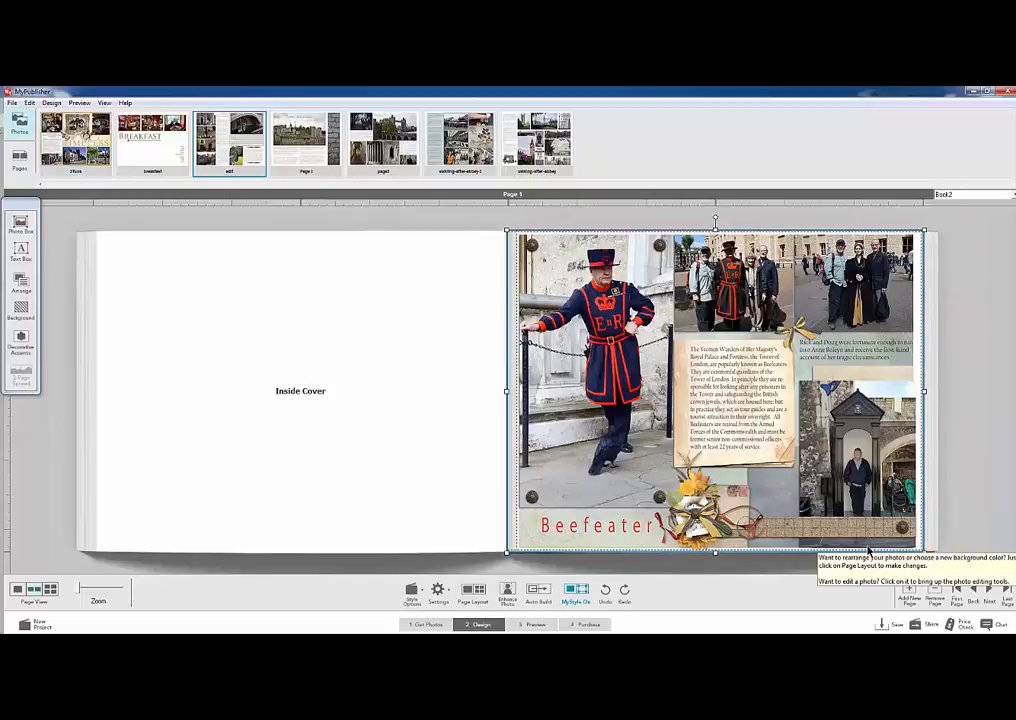
# - Advance to pages 2 and 3, give page 2 the full-page 1 Photo layout without captions and fill it with the breakfast image
pyautogui.click(988, 591)
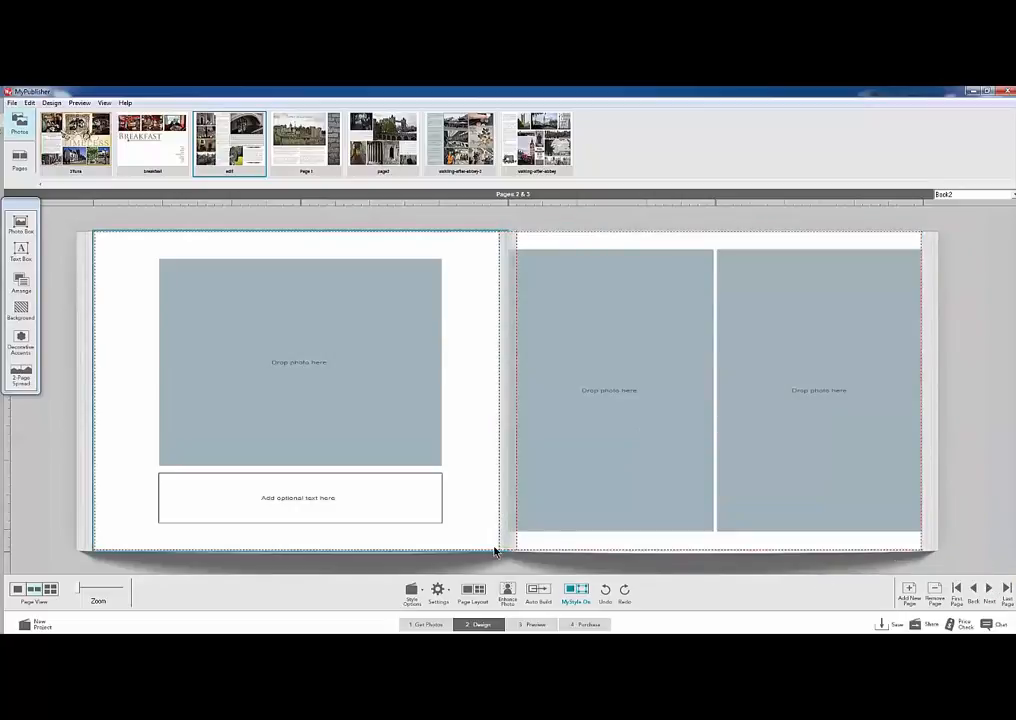
pyautogui.click(343, 406)
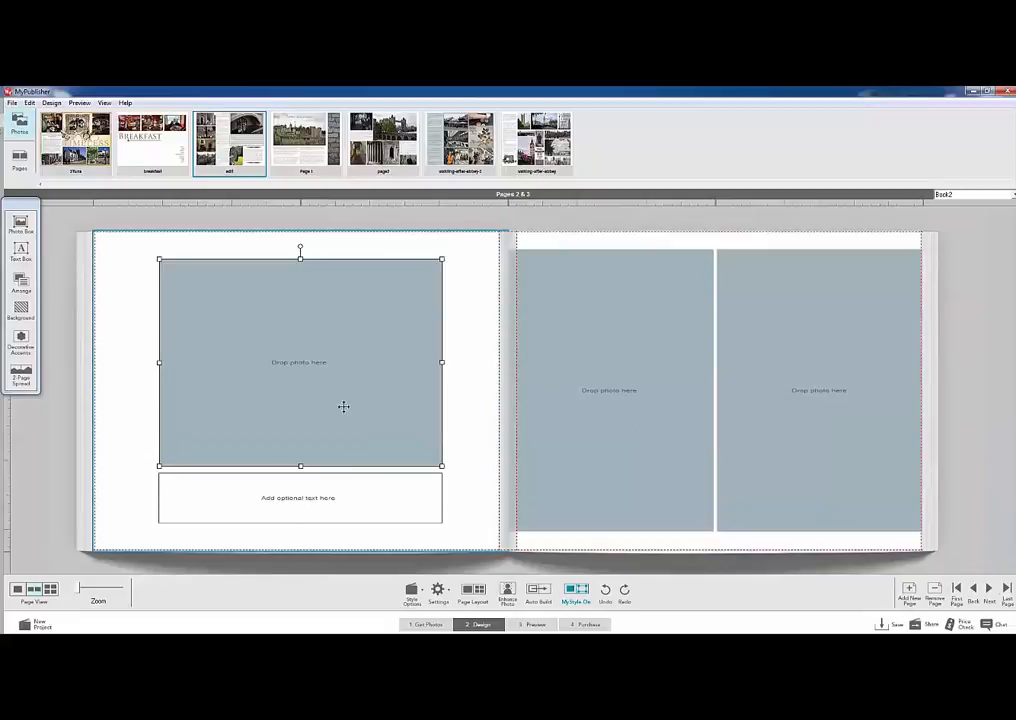
pyautogui.click(474, 592)
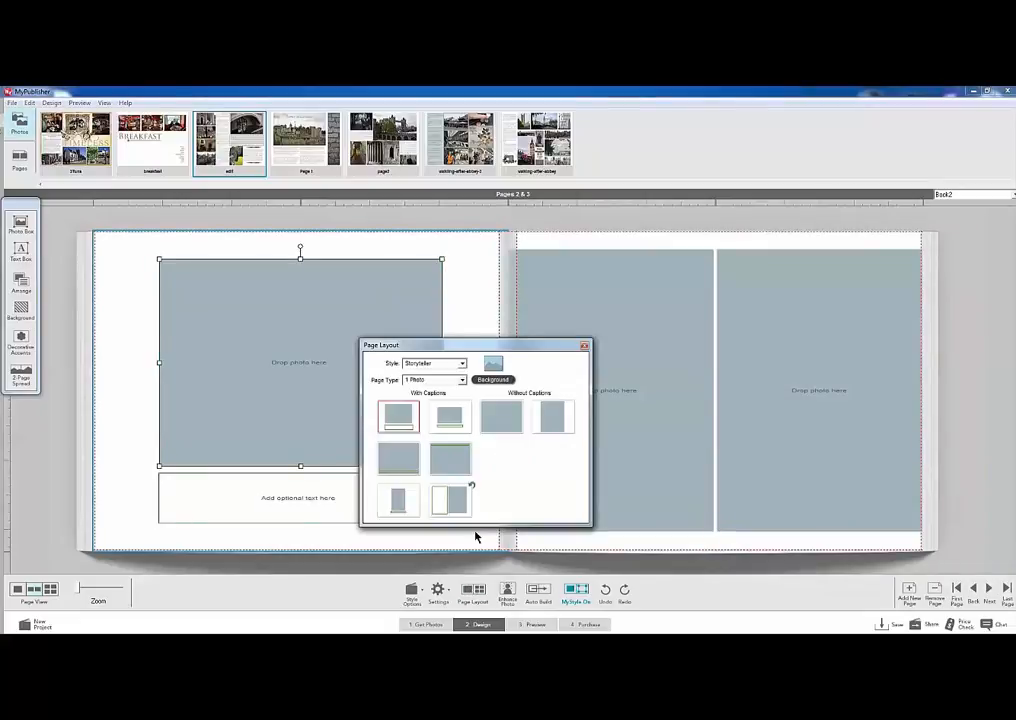
pyautogui.click(499, 423)
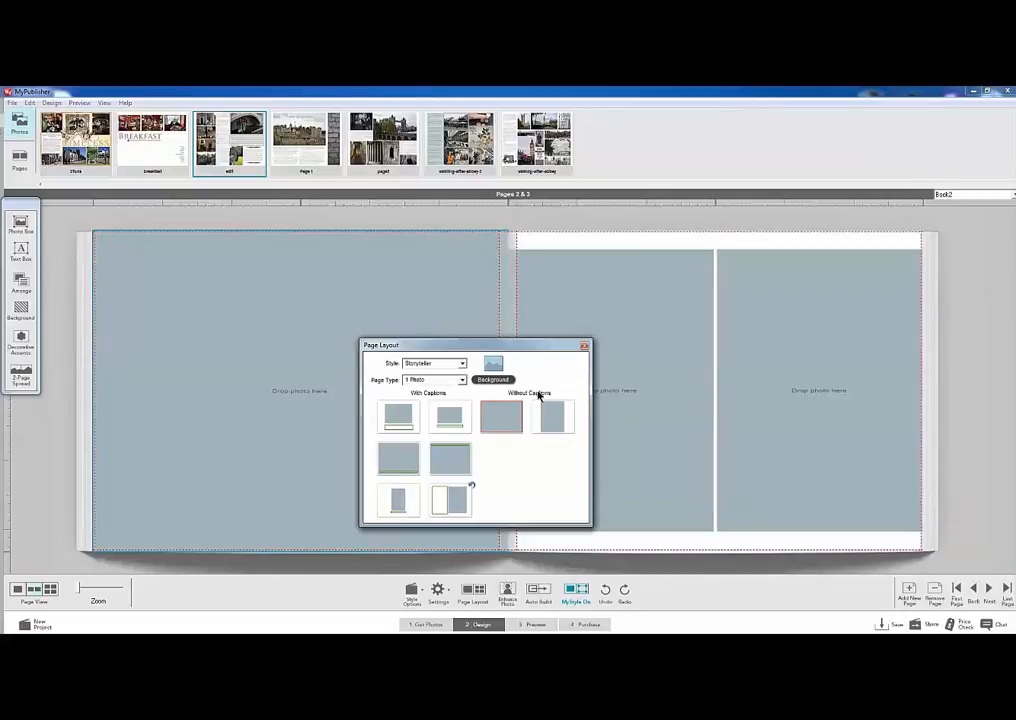
pyautogui.click(588, 347)
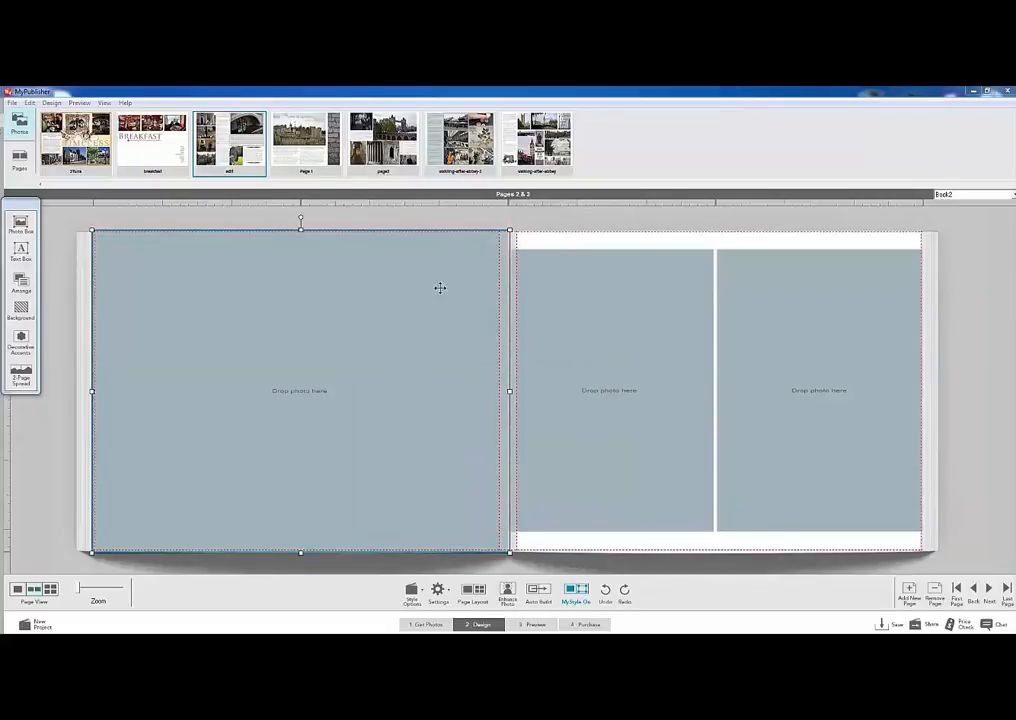
pyautogui.moveTo(138, 109); pyautogui.dragTo(336, 449)
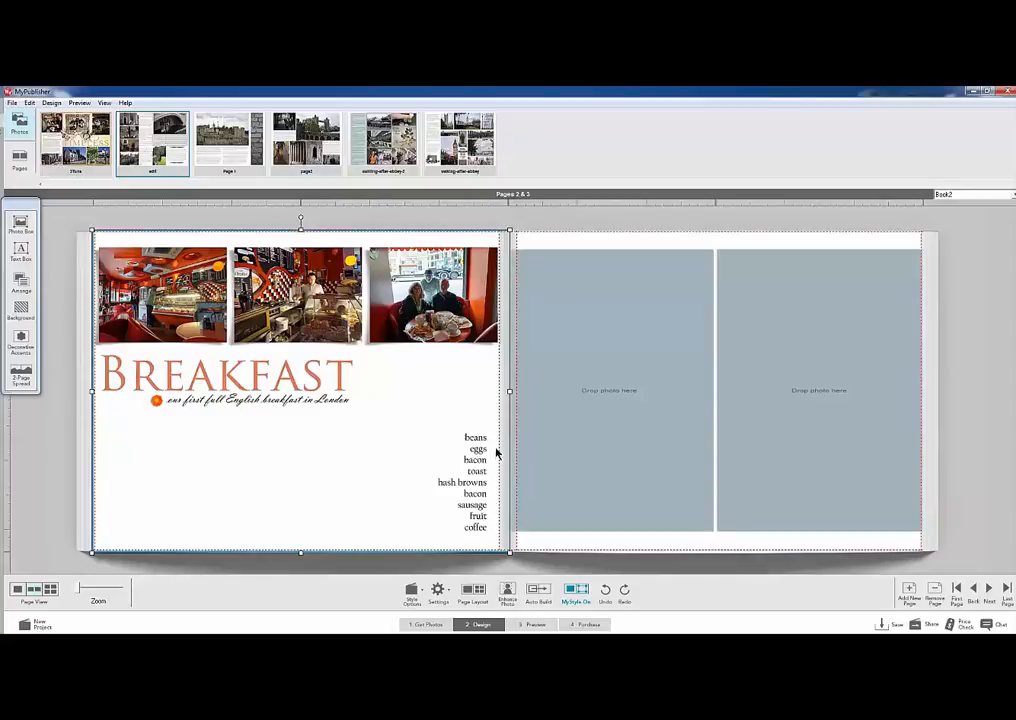
# - Change page 3 from its two-photo layout to the full-page 1 Photo layout without captions
pyautogui.click(703, 458)
pyautogui.click(745, 464)
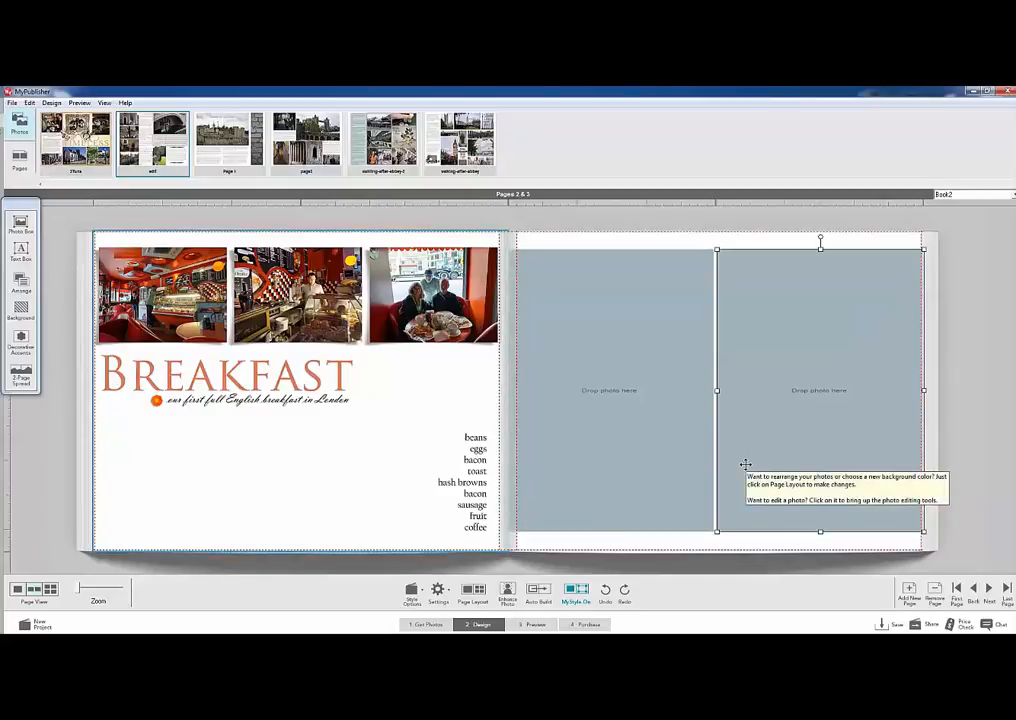
pyautogui.click(657, 412)
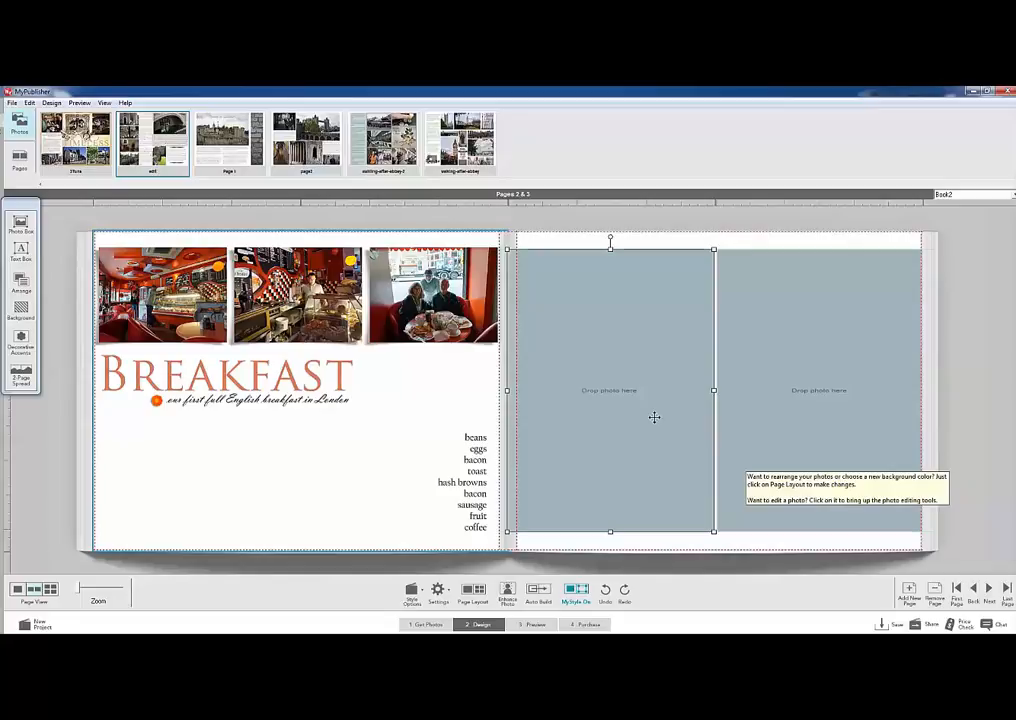
pyautogui.click(653, 416)
pyautogui.click(473, 593)
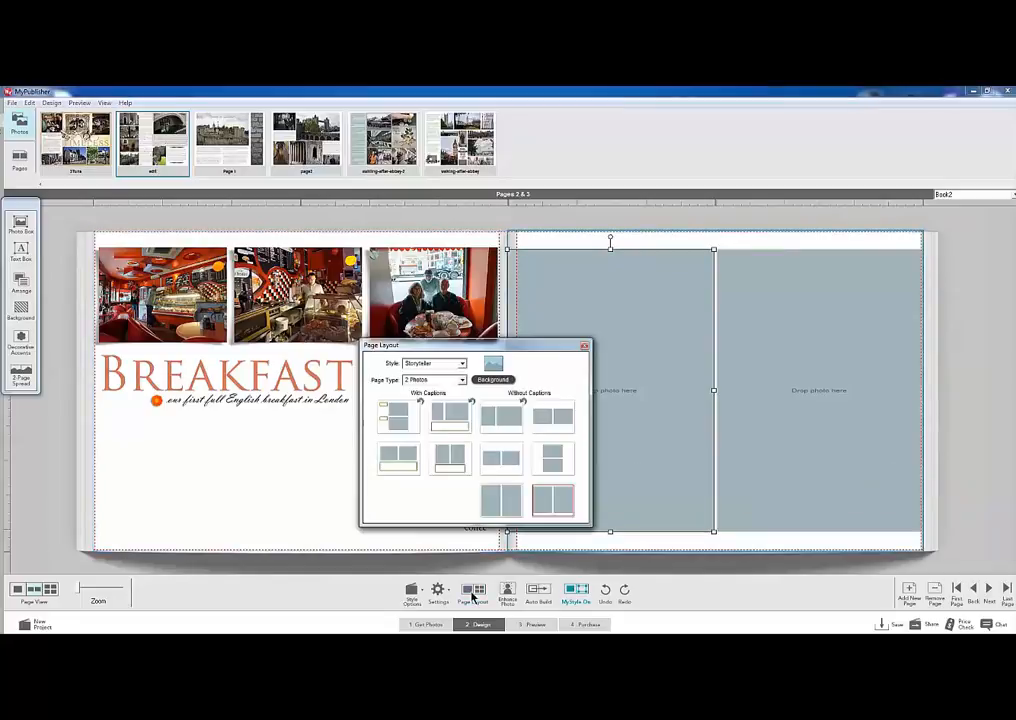
pyautogui.click(451, 380)
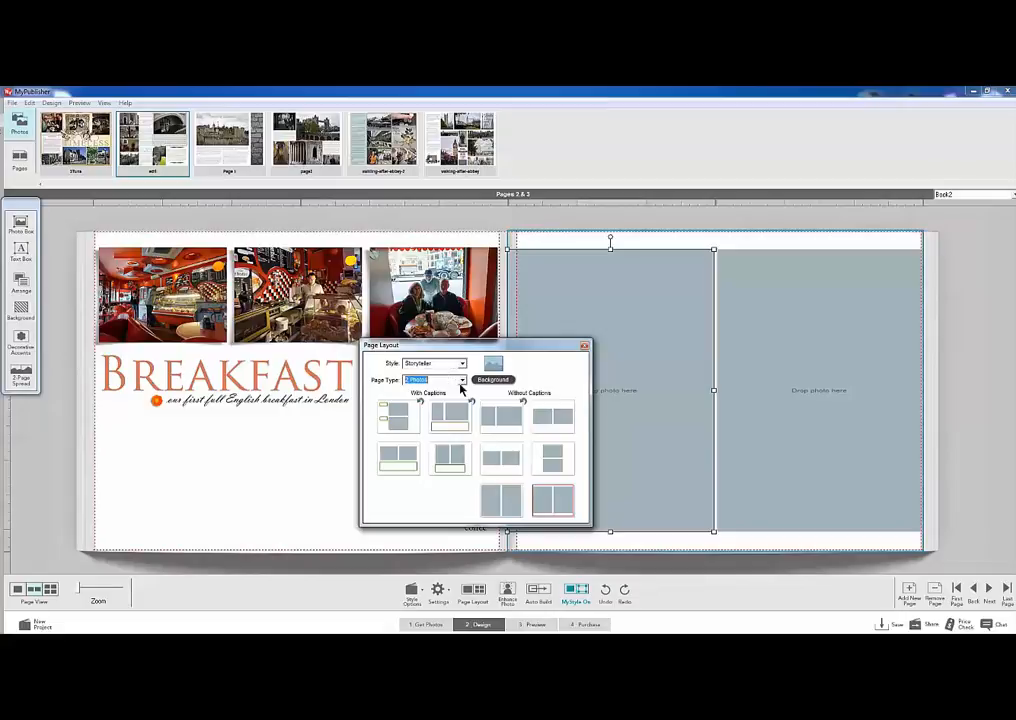
pyautogui.click(428, 399)
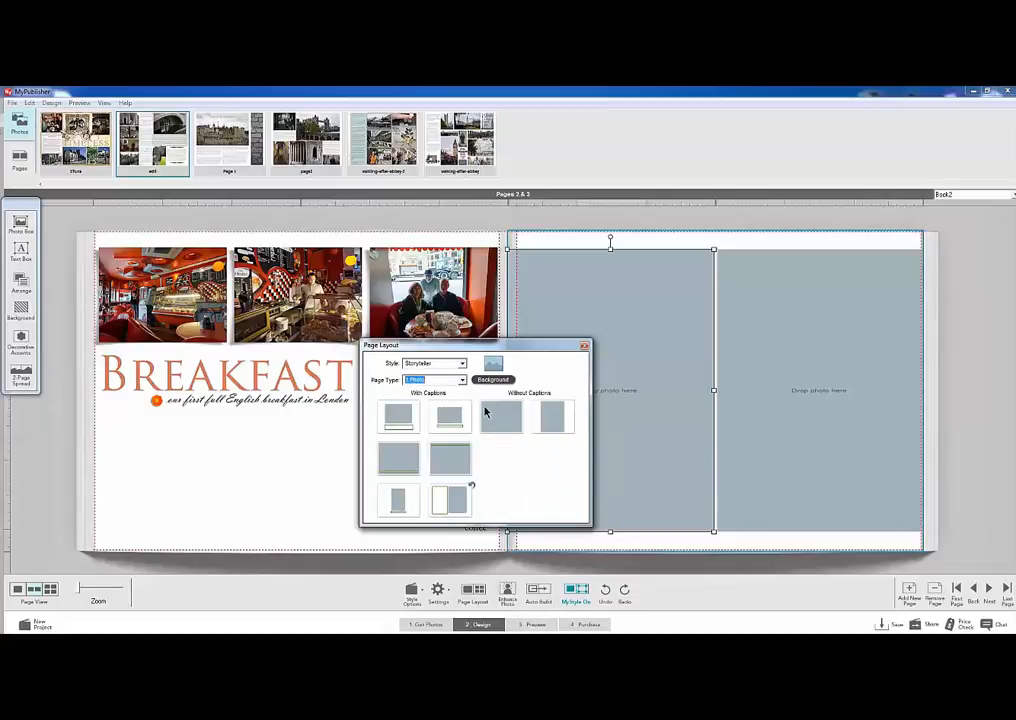
pyautogui.click(501, 416)
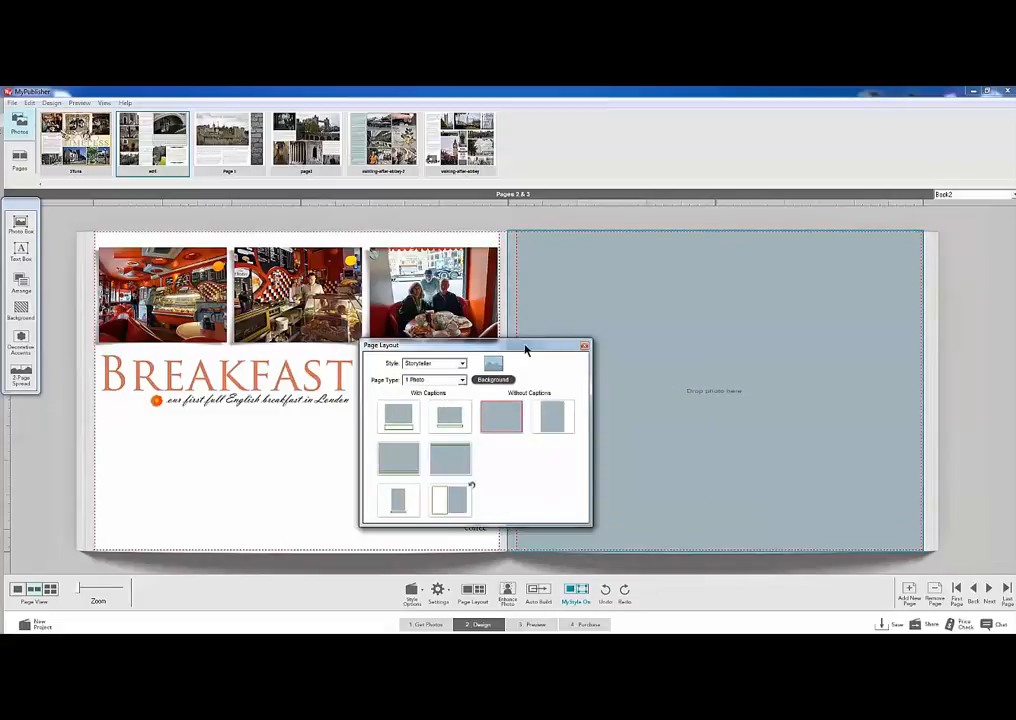
pyautogui.click(584, 345)
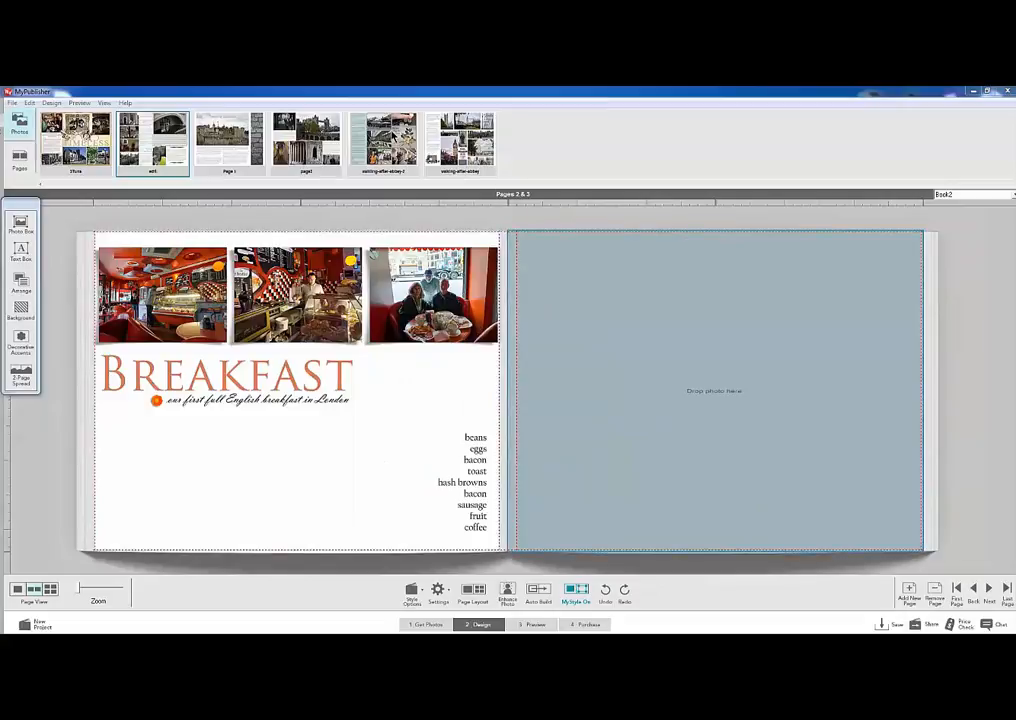
# - Try the walking-after-abbey image on page 3
pyautogui.click(460, 140)
pyautogui.moveTo(680, 410); pyautogui.dragTo(807, 467)
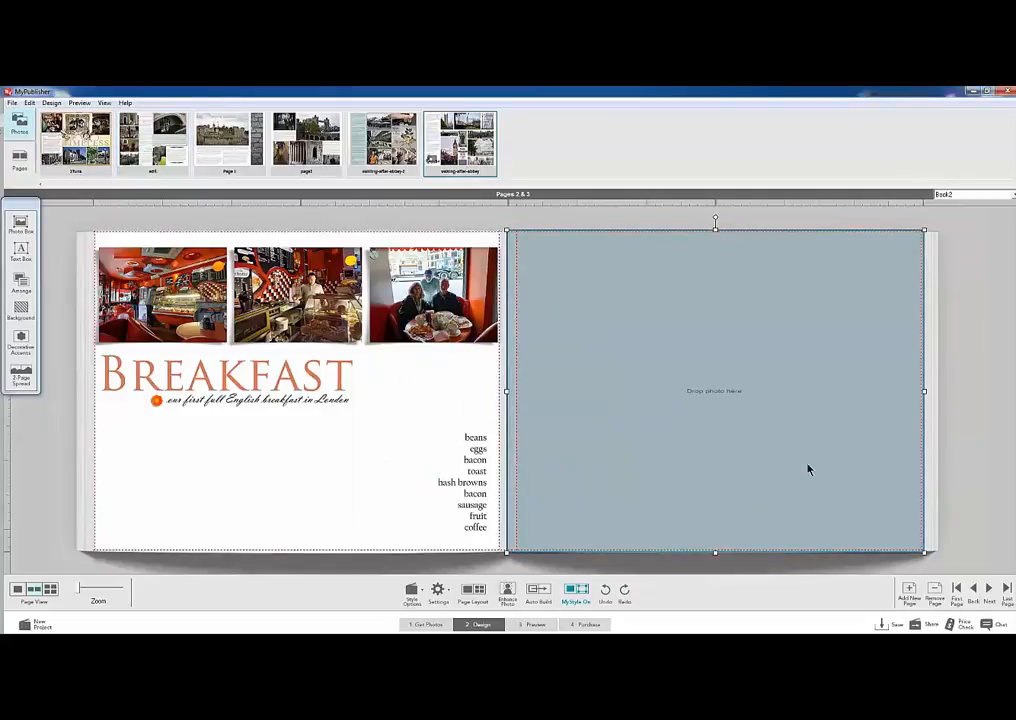
pyautogui.click(644, 385)
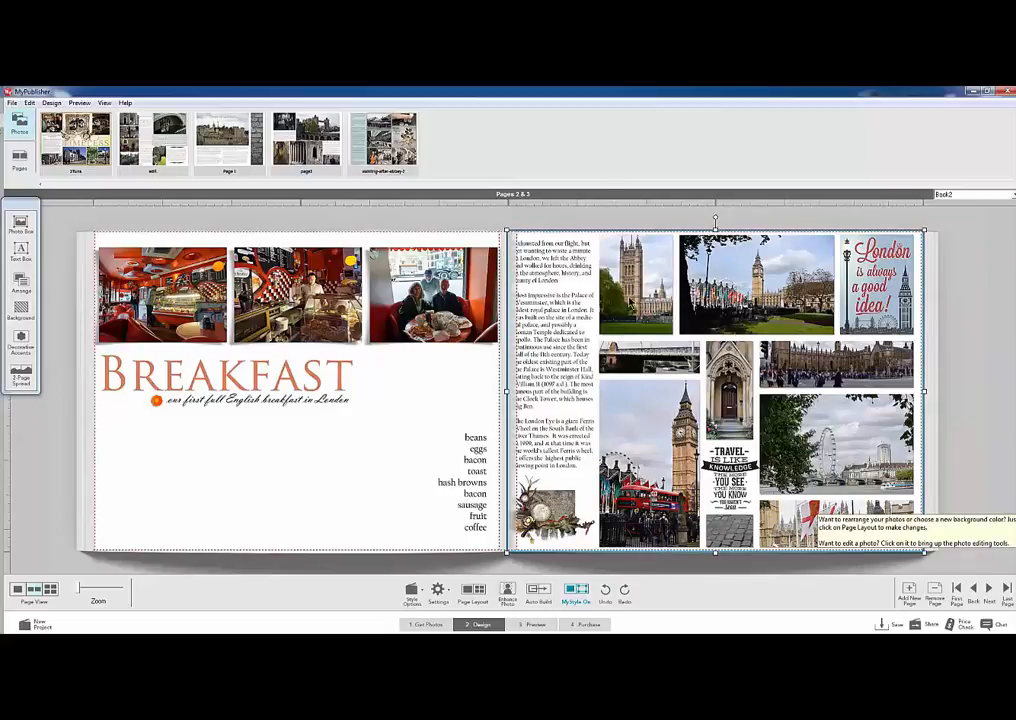
# - Replace the image on page 3 with the page2 image
pyautogui.click(605, 167)
pyautogui.moveTo(306, 139); pyautogui.dragTo(718, 413)
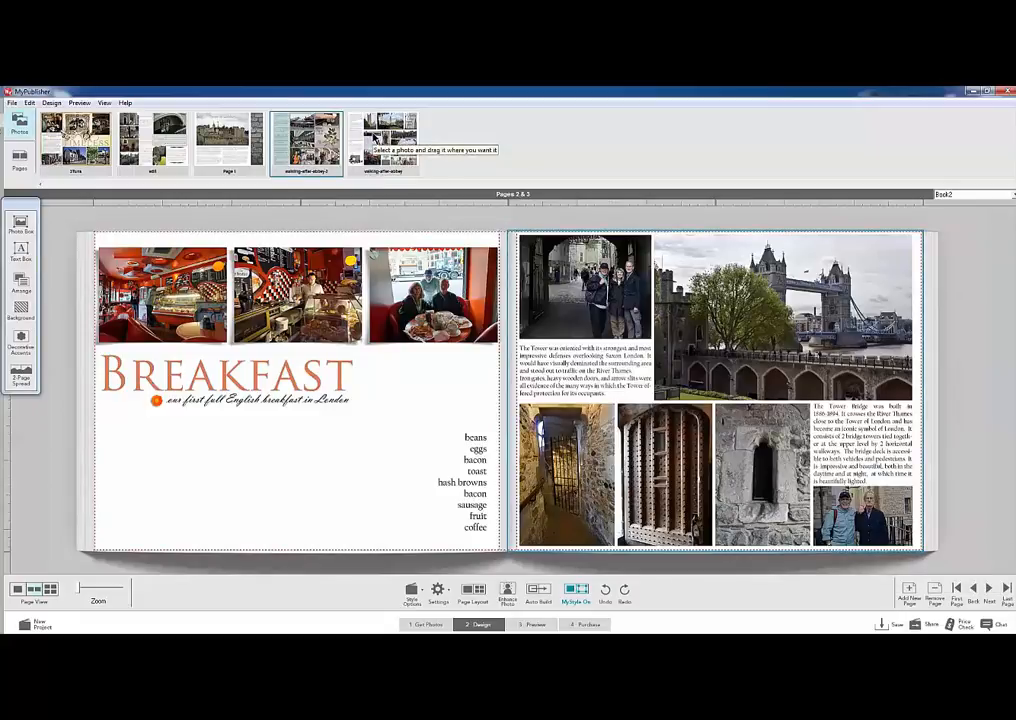
# - Advance to pages 4 and 5, and preview the book from its cover to page 1 in single-page and two-page views
pyautogui.click(989, 591)
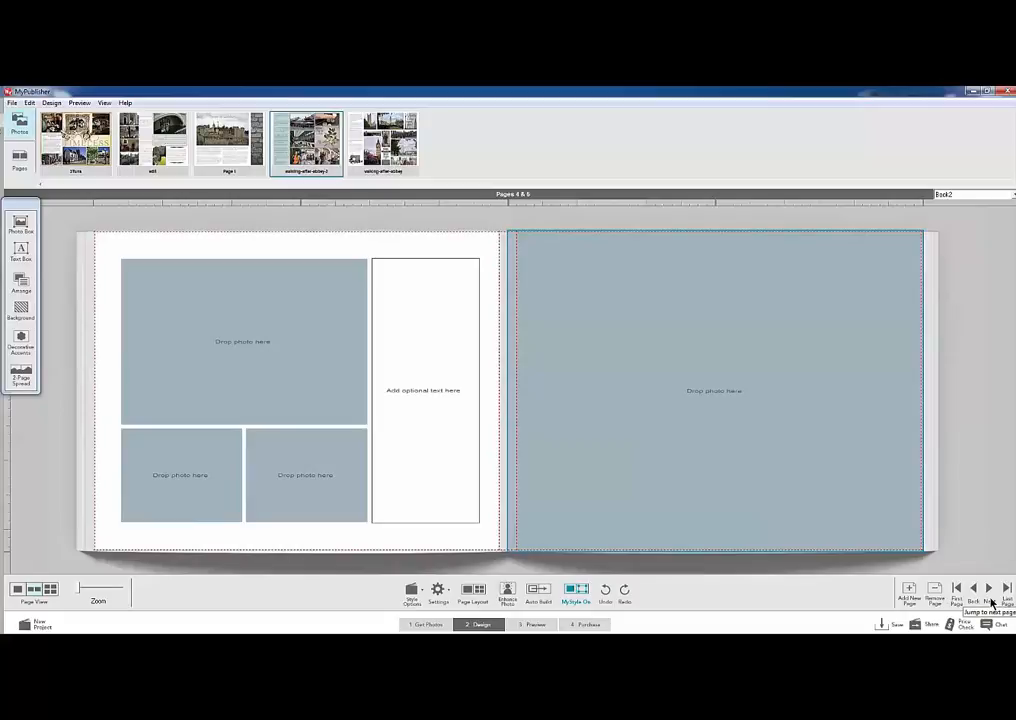
pyautogui.click(692, 467)
pyautogui.click(535, 626)
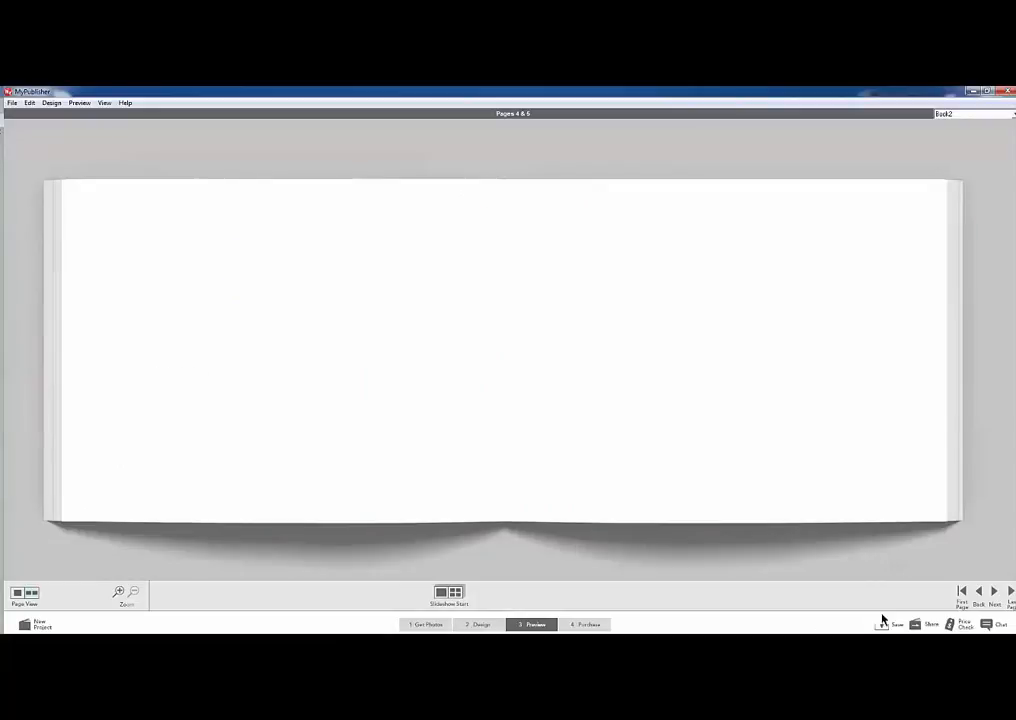
pyautogui.click(963, 594)
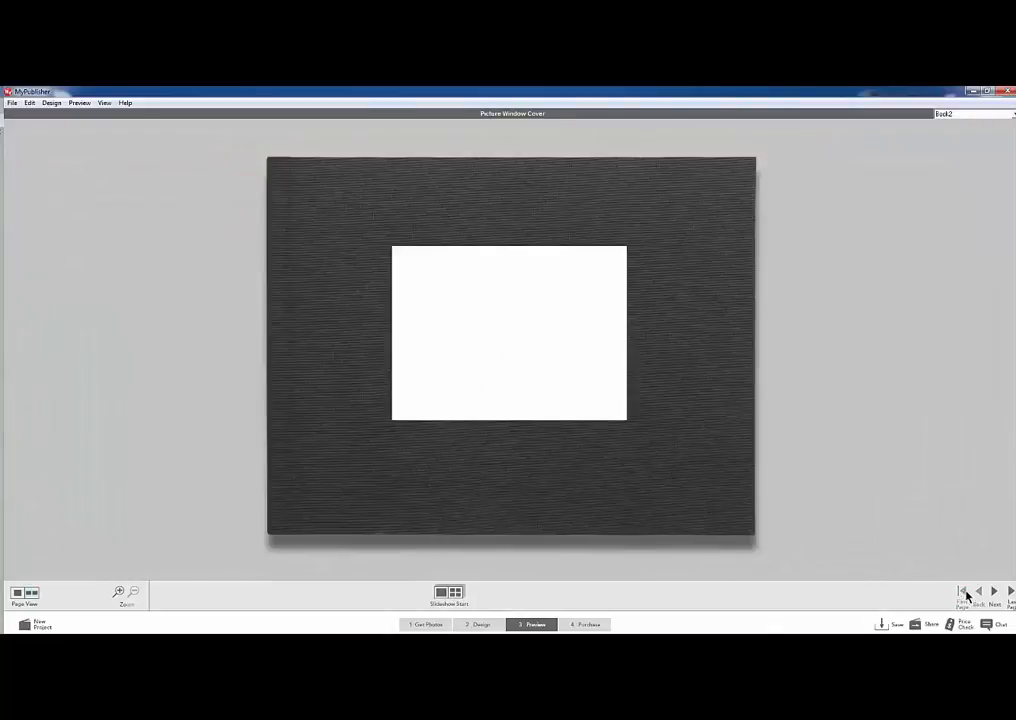
pyautogui.click(993, 594)
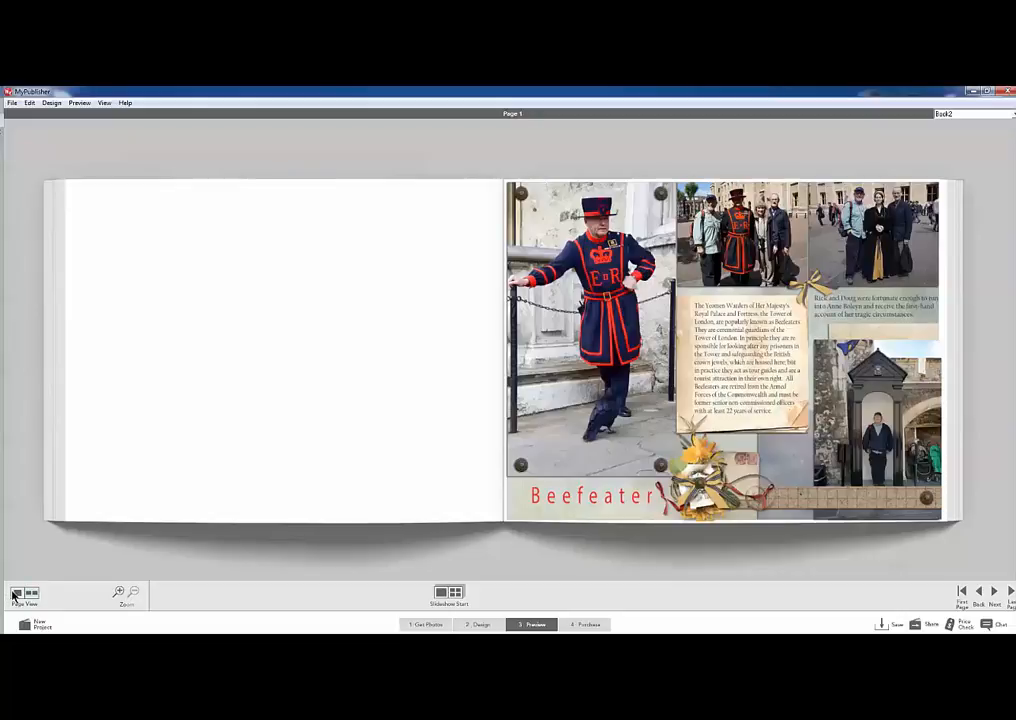
pyautogui.click(30, 594)
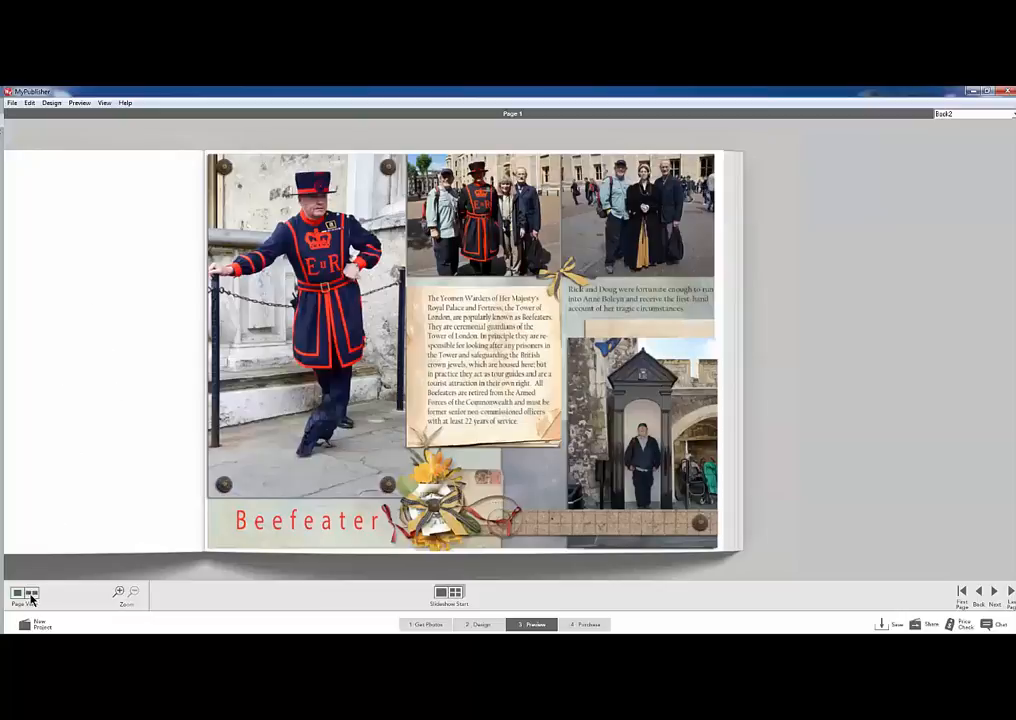
pyautogui.click(30, 598)
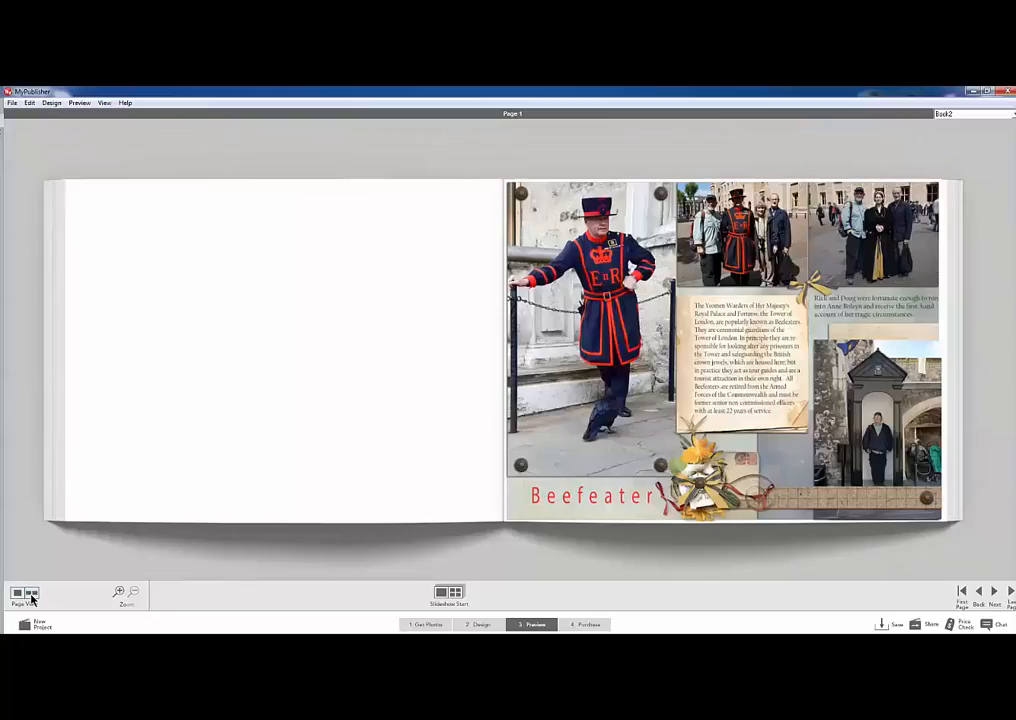